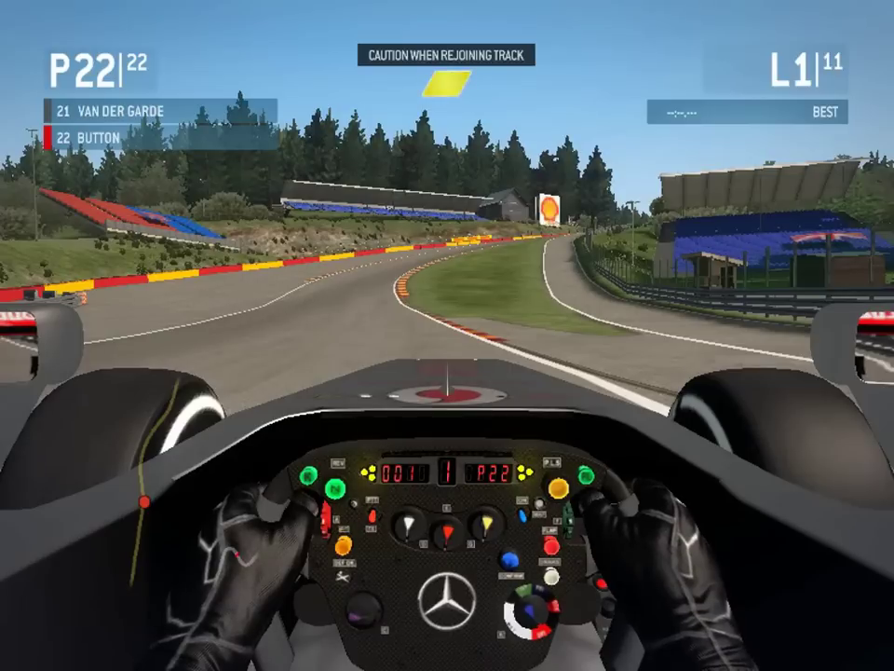
Step: Cycle the pit-radio fuel mix through Rich (MIX 3), Standard (MIX 2) and Lean (MIX 1)
key(Up)
key(Up)
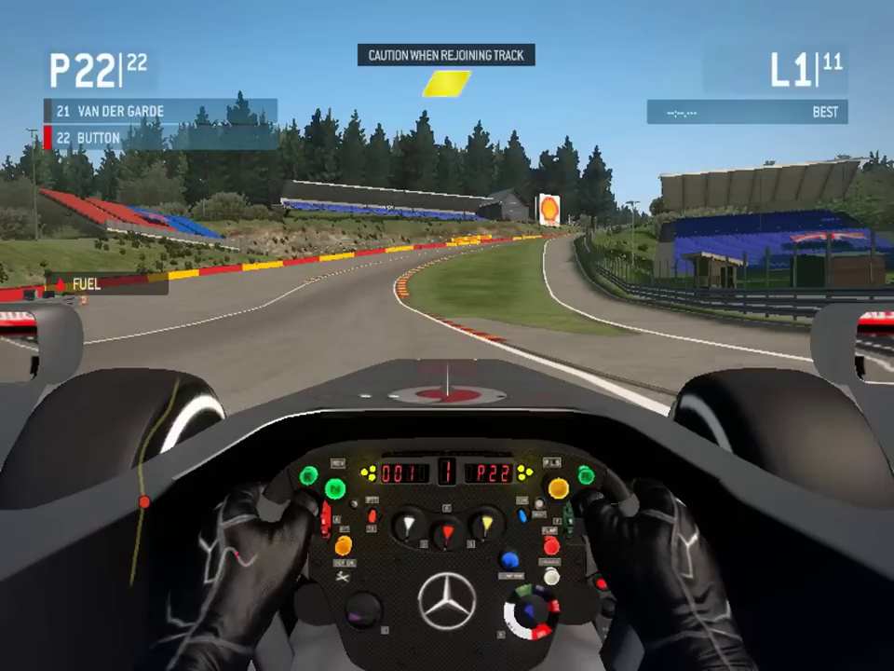
key(Up)
key(Up)
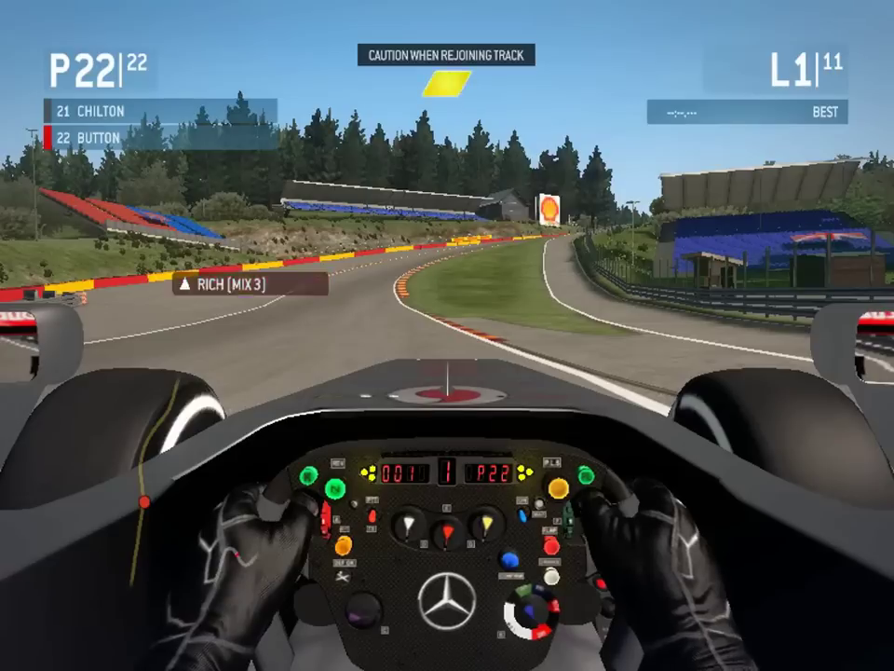
key(Up)
key(Up)
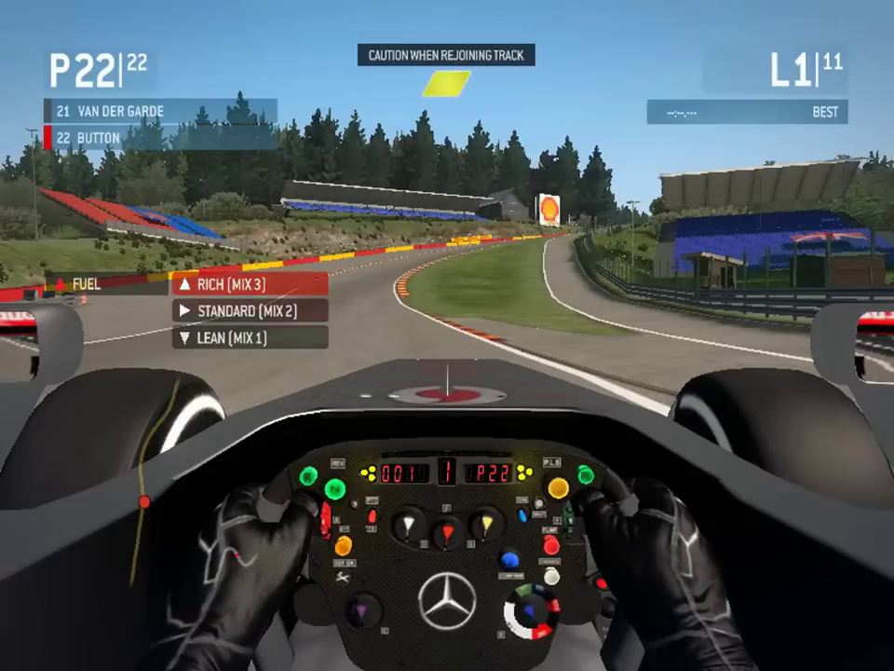
key(Right)
key(Up)
key(Up)
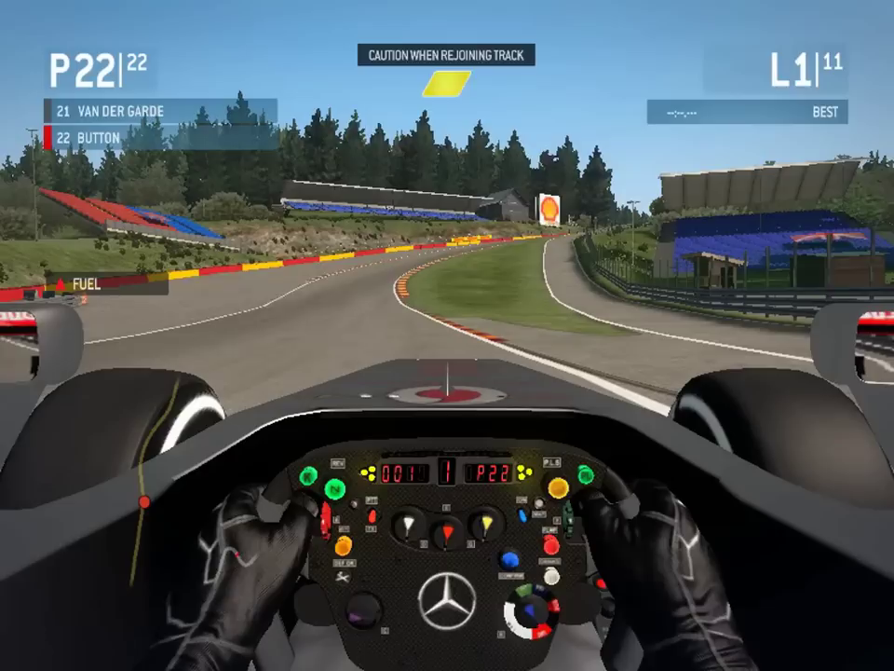
key(Down)
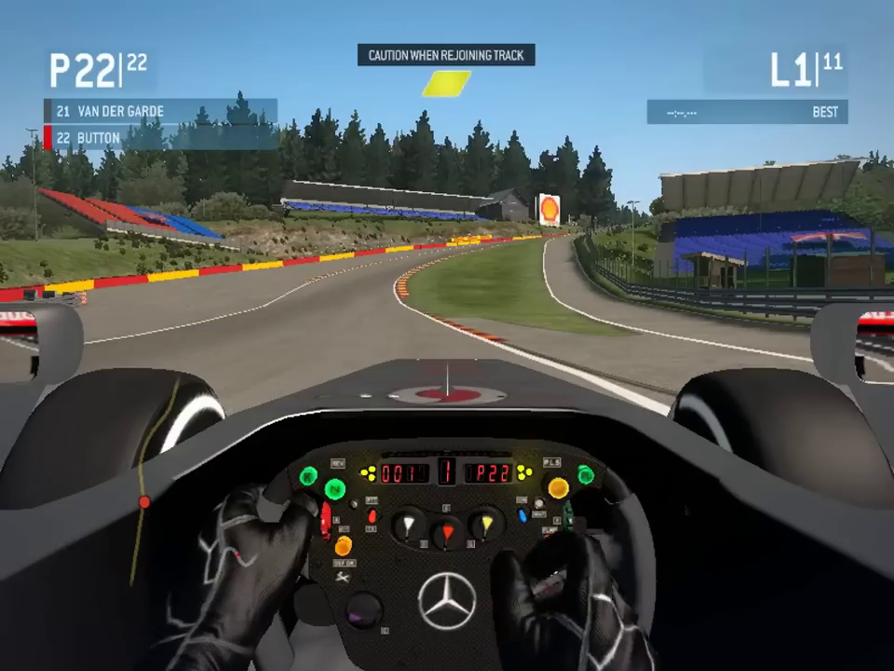
Step: Request Prime tyres and move the brake bias to Front over the pit radio
key(Up)
key(Right)
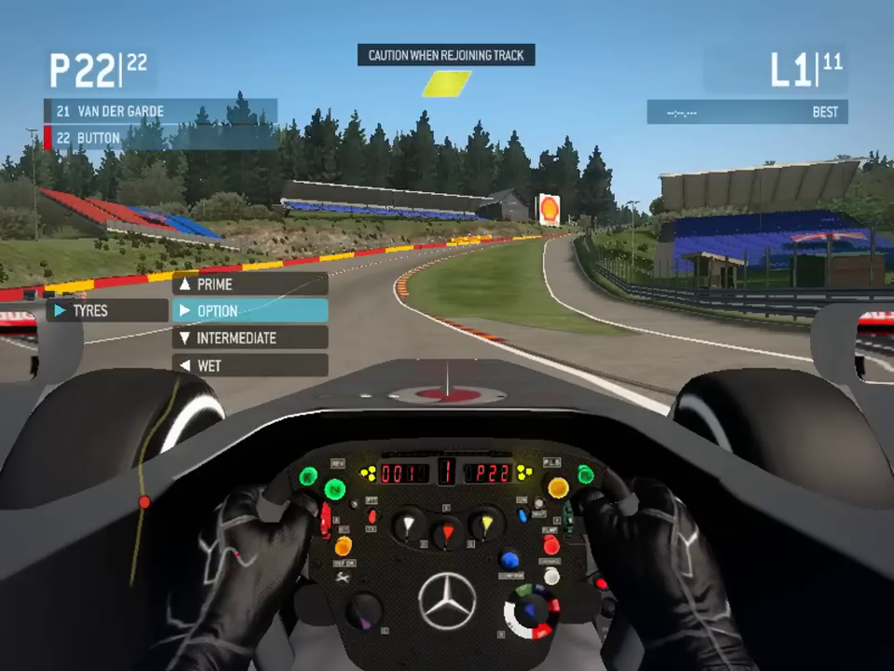
key(Up)
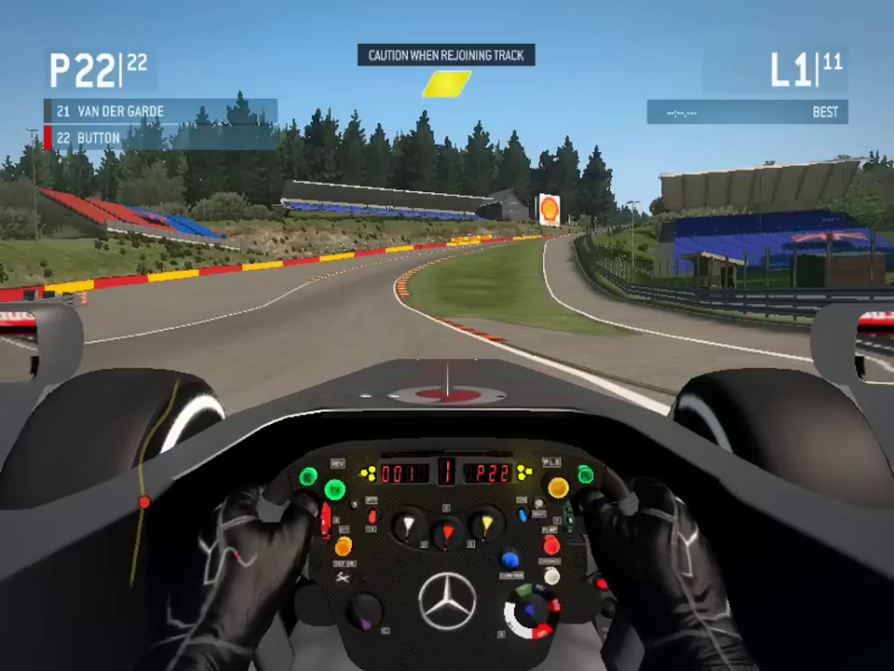
key(Up)
key(Down)
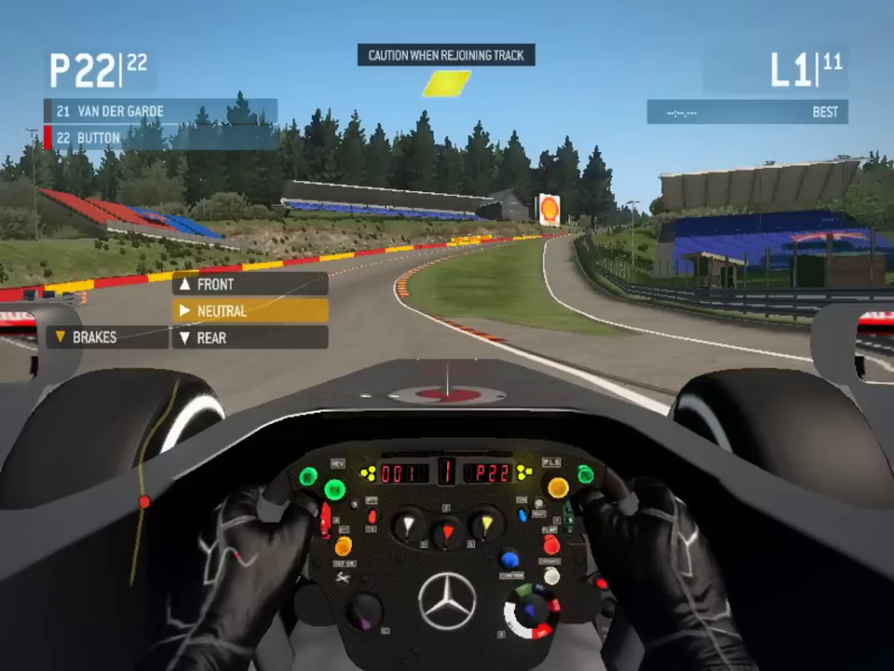
key(Up)
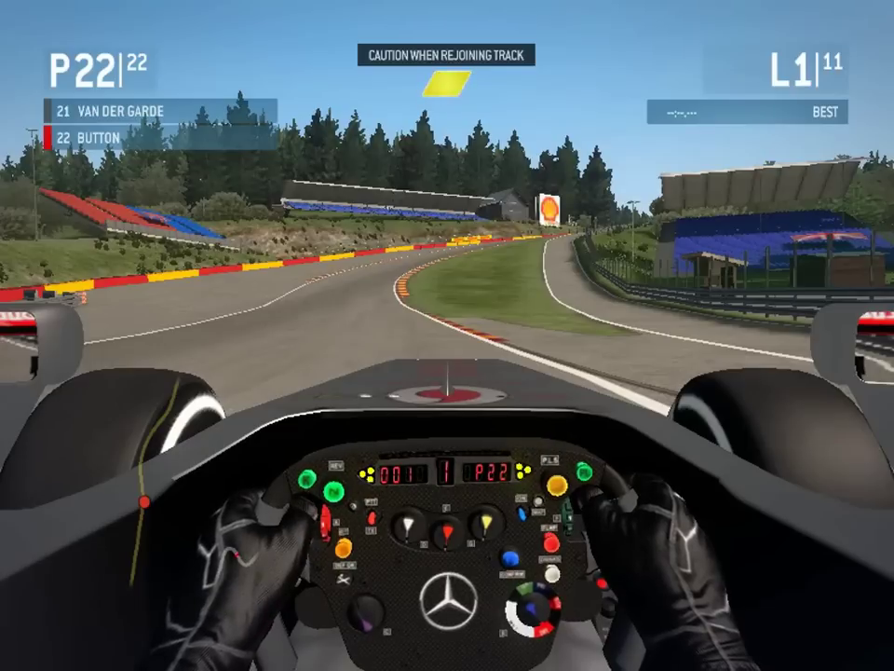
Step: Switch the fuel mix to Rich (MIX 3), then Lean (MIX 1), ending on Standard (MIX 2)
key(Up)
key(Up)
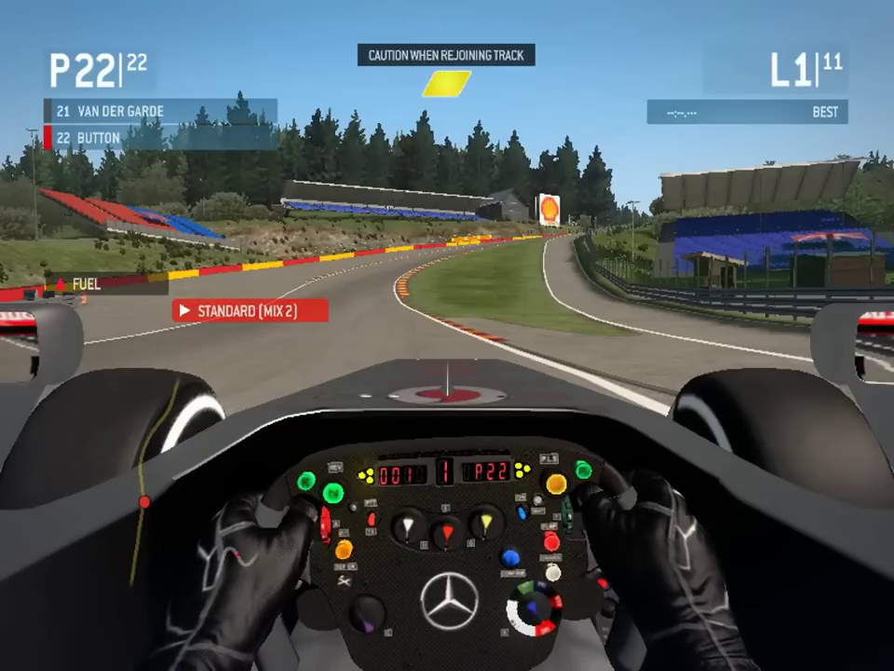
key(Up)
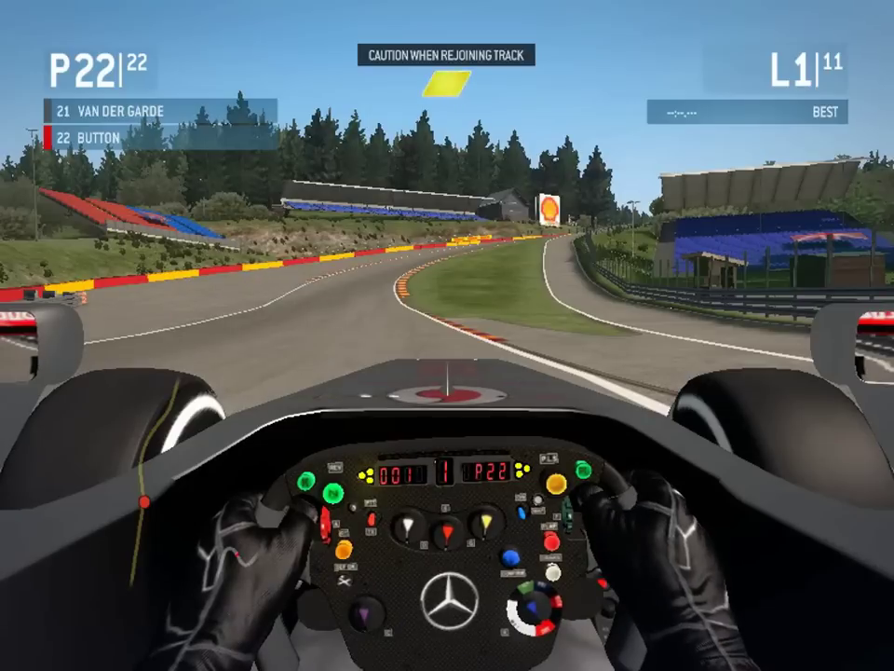
key(Up)
key(Up)
key(Down)
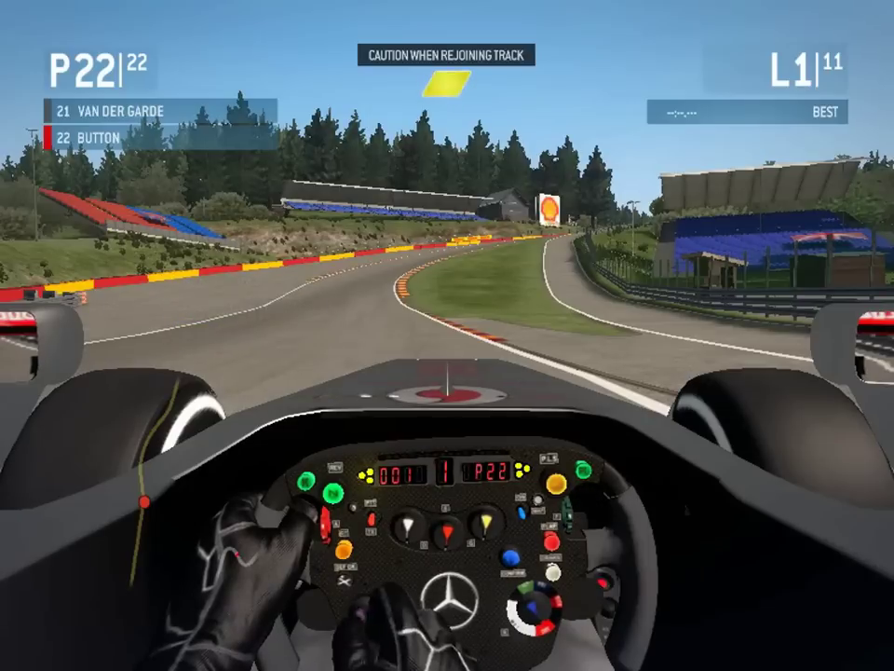
key(Up)
key(Up)
key(Right)
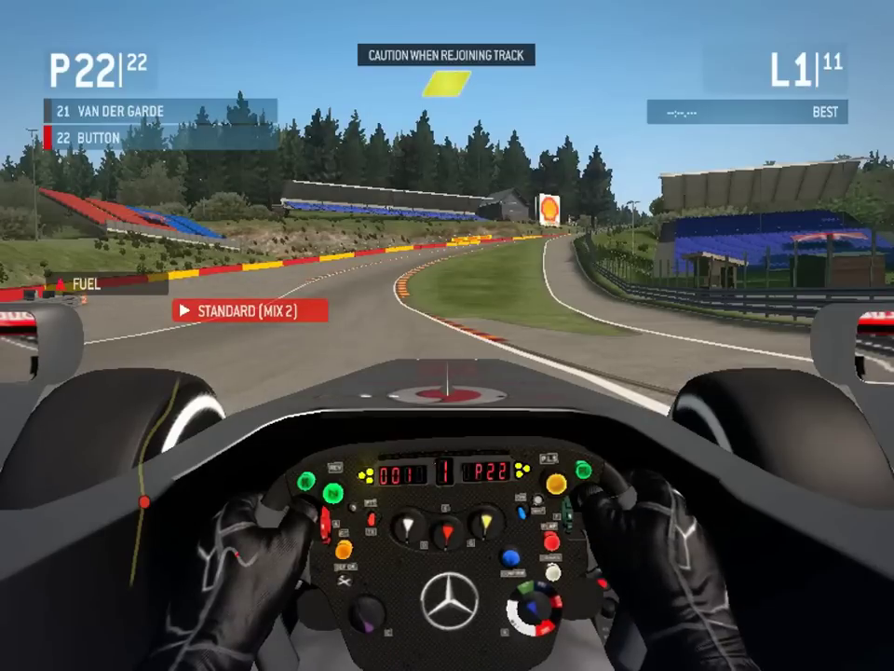
key(Up)
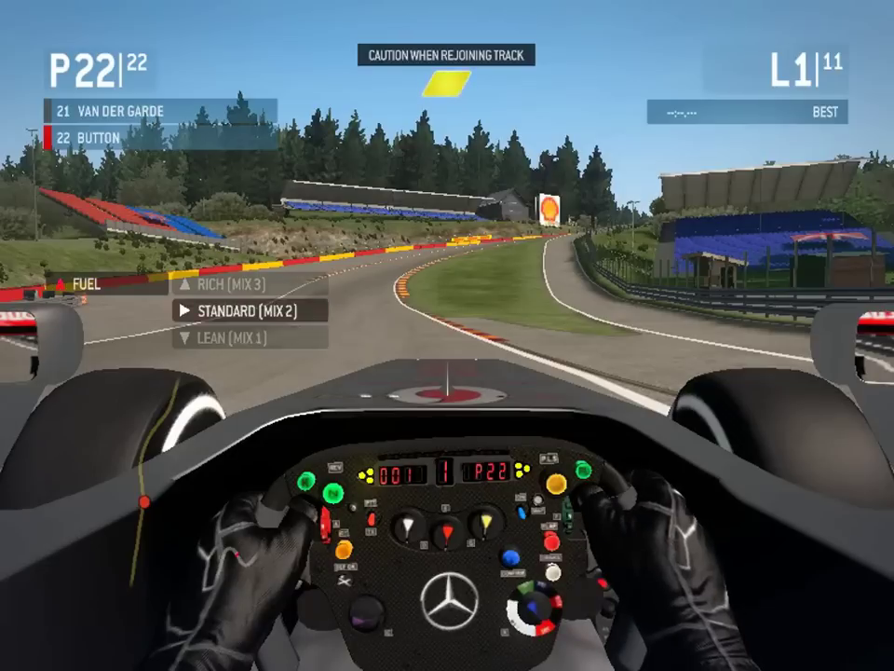
key(Up)
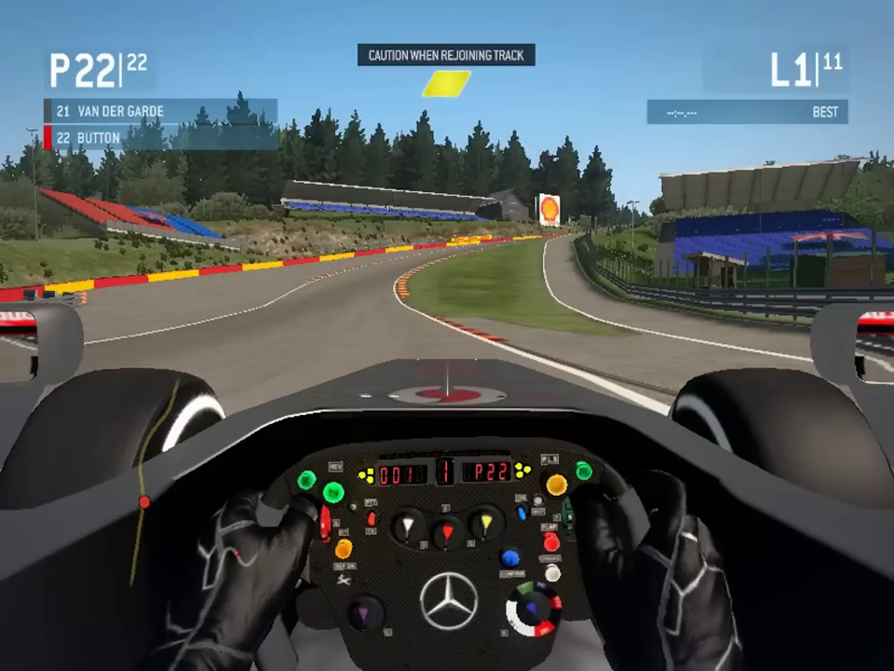
Step: Pause the race and open the driving controls' customisation bindings list
key(Escape)
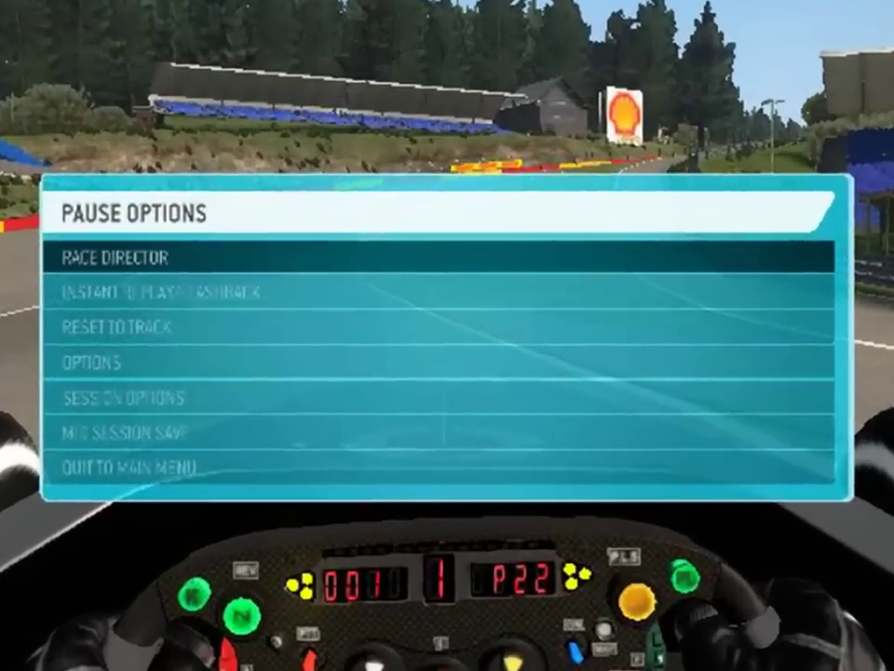
key(Down)
key(Down)
key(Down)
key(Return)
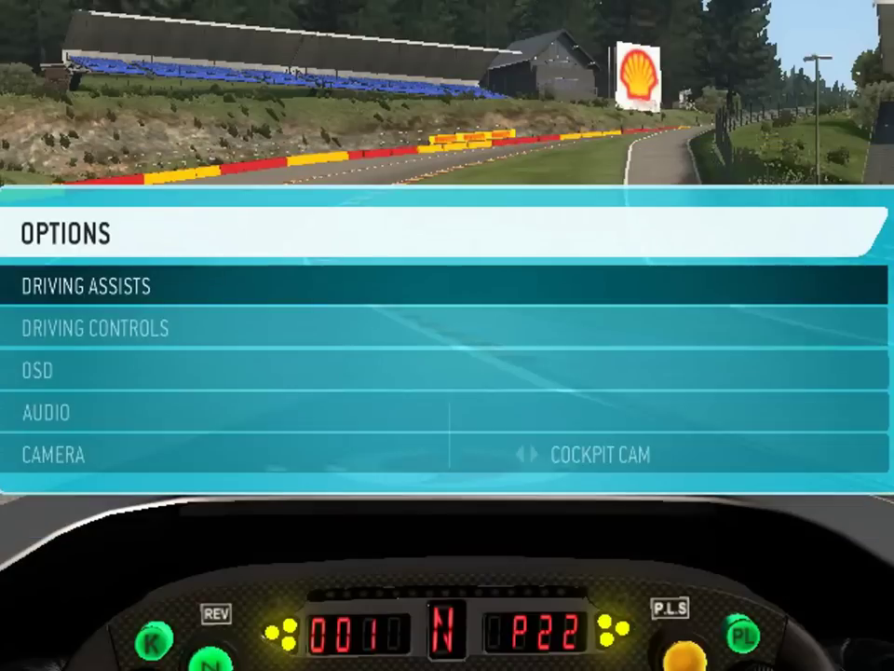
key(Down)
key(Return)
key(Down)
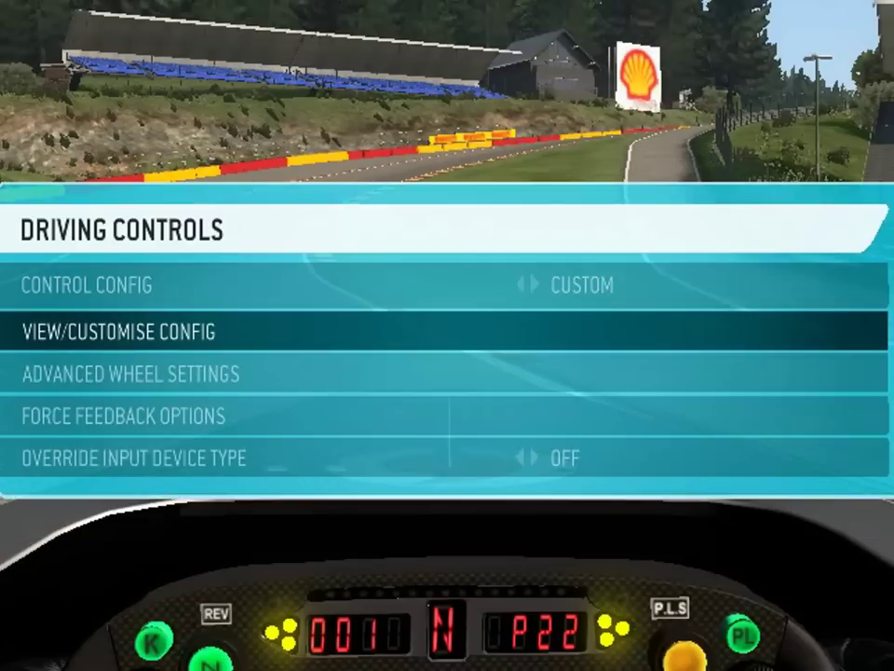
key(Return)
Step: Review the quick-menu direction bindings, then search Google for 'xpadder'
key(Down)
key(Down)
key(Down)
key(Down)
key(Down)
key(Down)
key(Down)
key(Down)
key(Down)
key(Down)
key(Down)
key(Down)
key(Down)
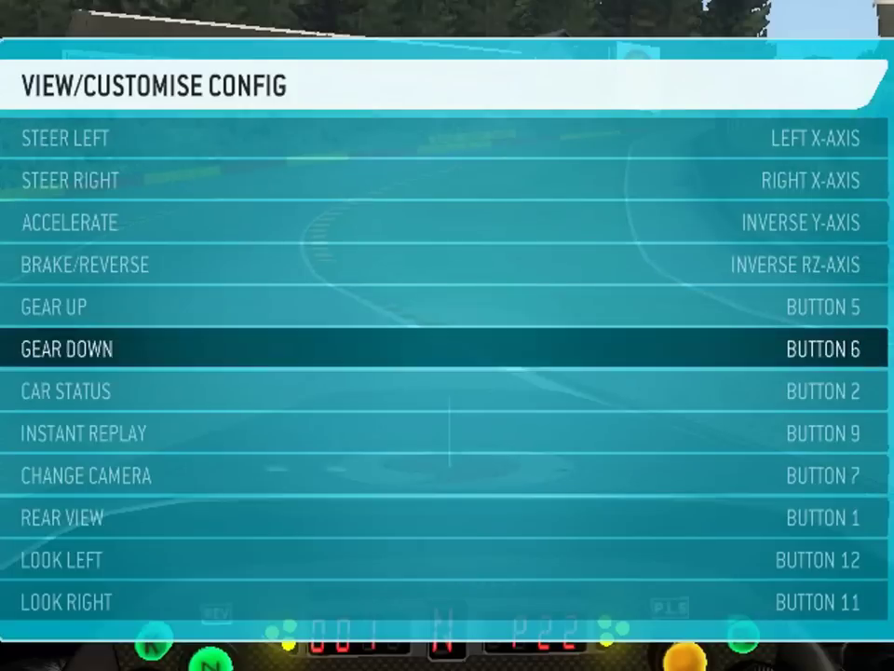
key(Down)
key(Down)
key(Down)
key(Down)
key(Down)
key(Down)
key(Down)
key(Down)
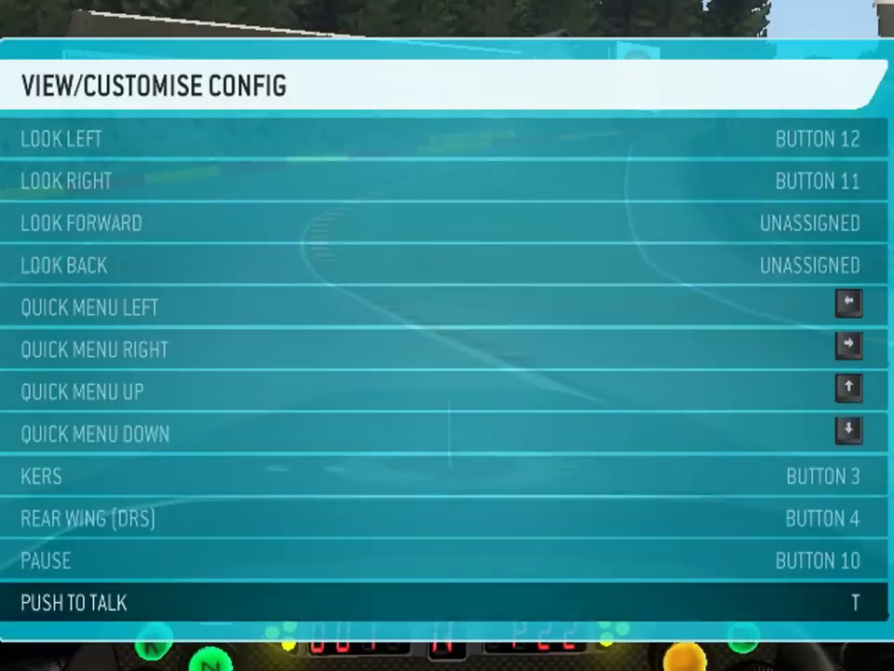
key(Up)
key(Up)
key(Up)
key(Up)
key(Up)
key(Up)
key(Up)
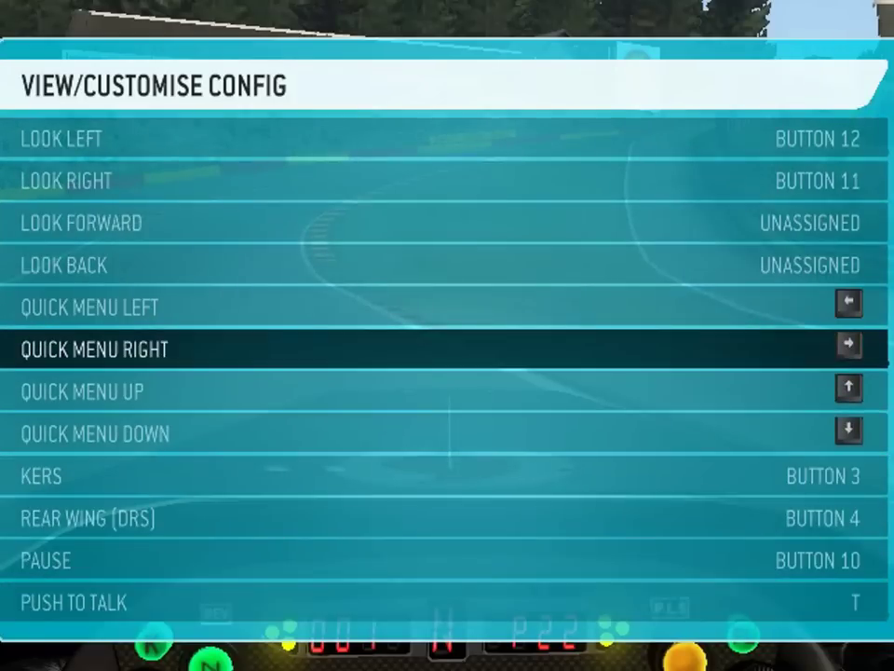
key(Down)
key(Down)
key(Down)
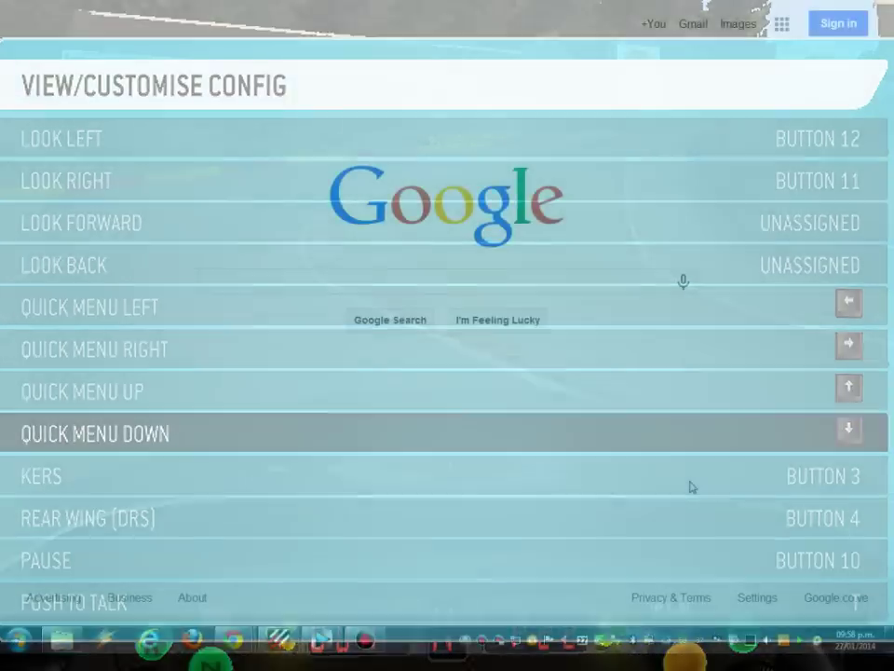
text(xpadder)
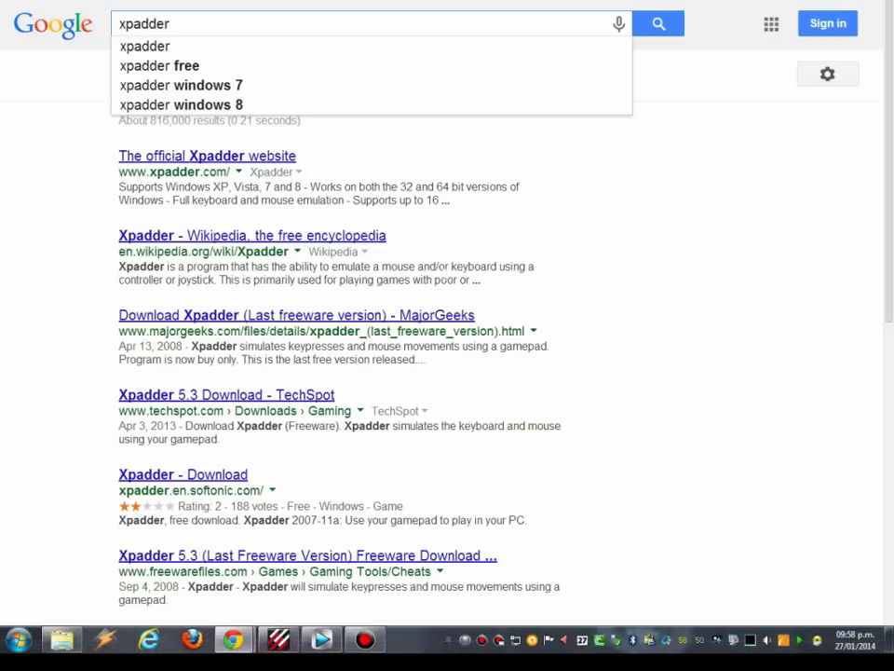
key(Return)
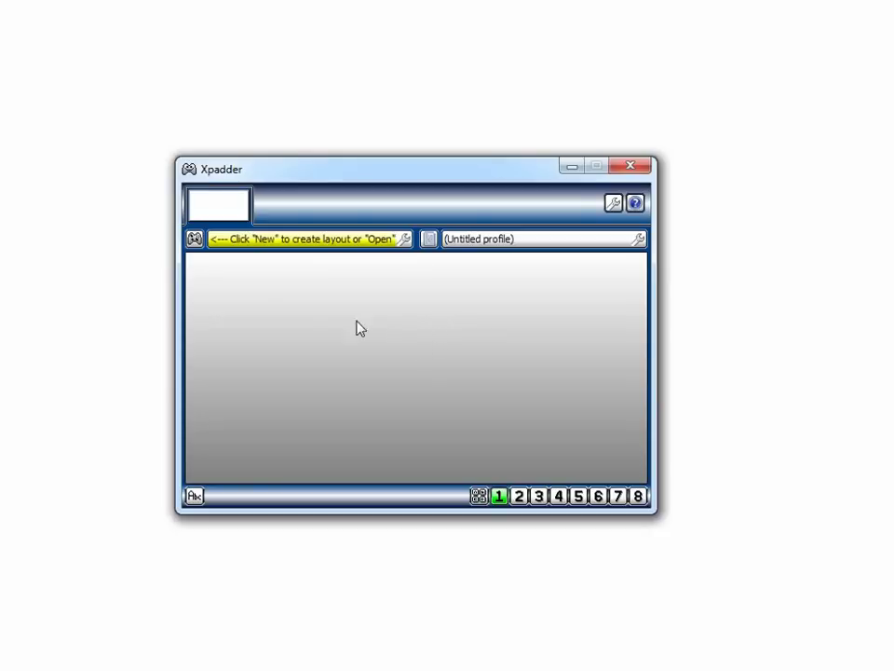
Step: Create a new controller layout with three buttons and a detected four-direction D-pad
click(281, 248)
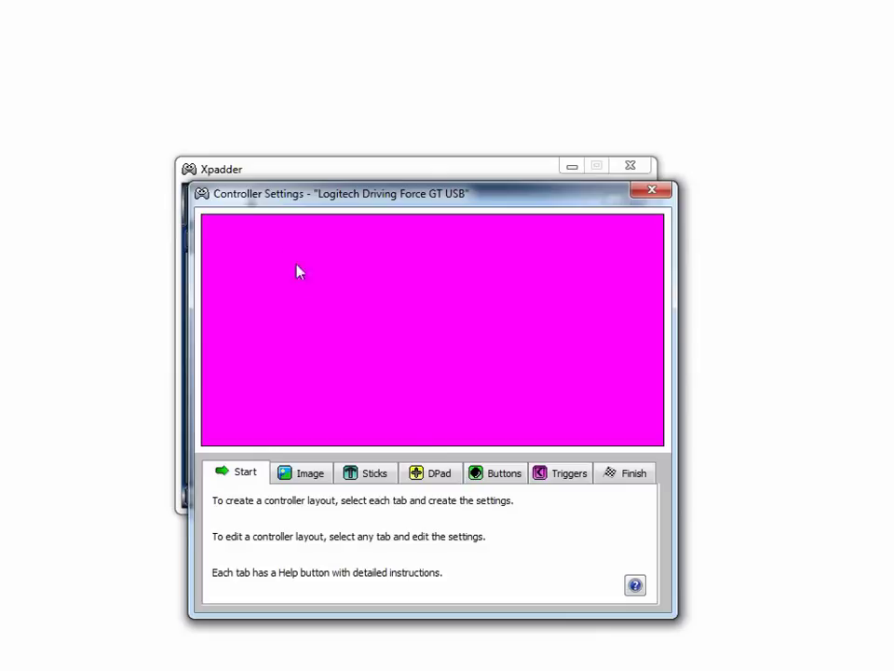
click(506, 475)
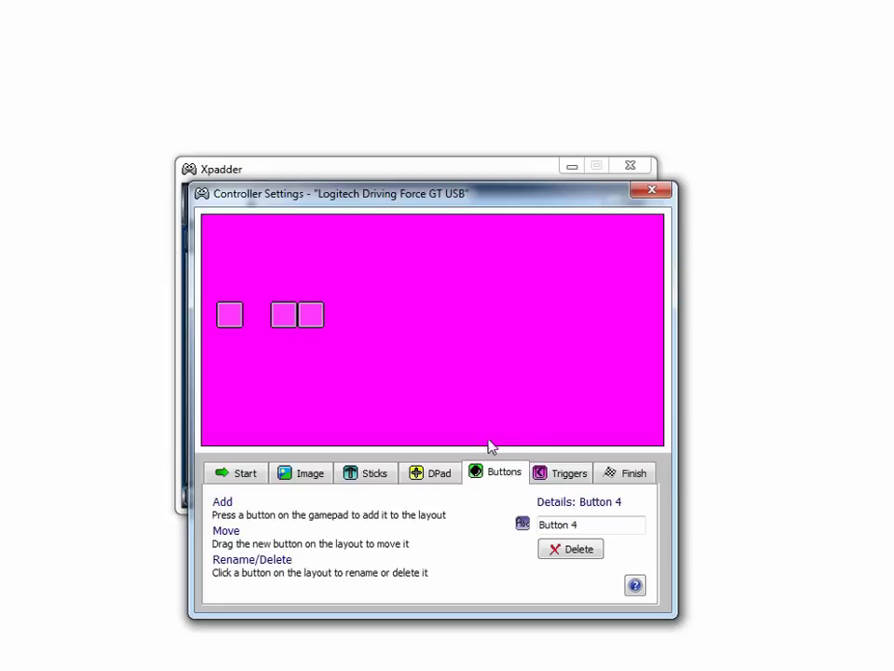
click(425, 475)
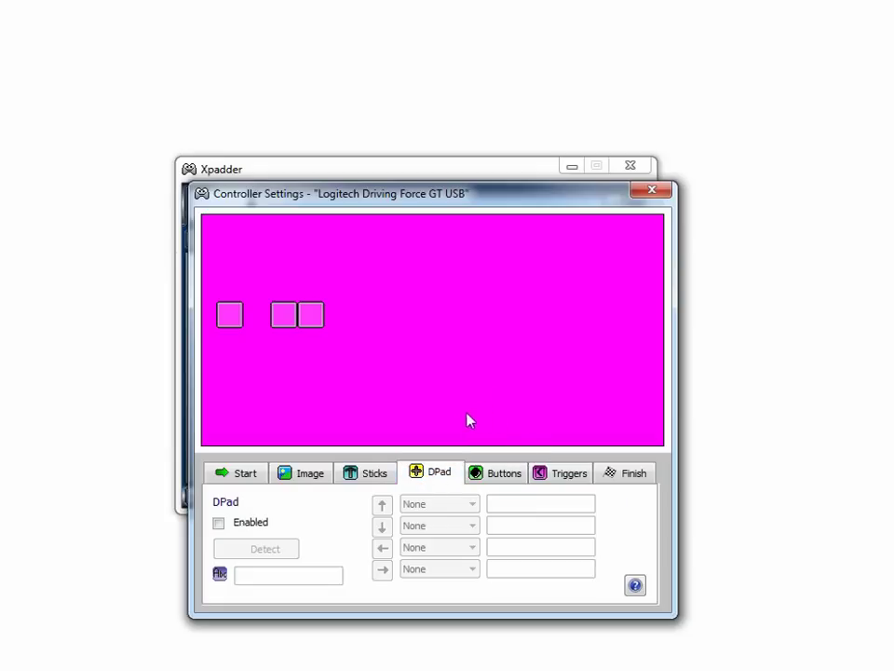
click(220, 525)
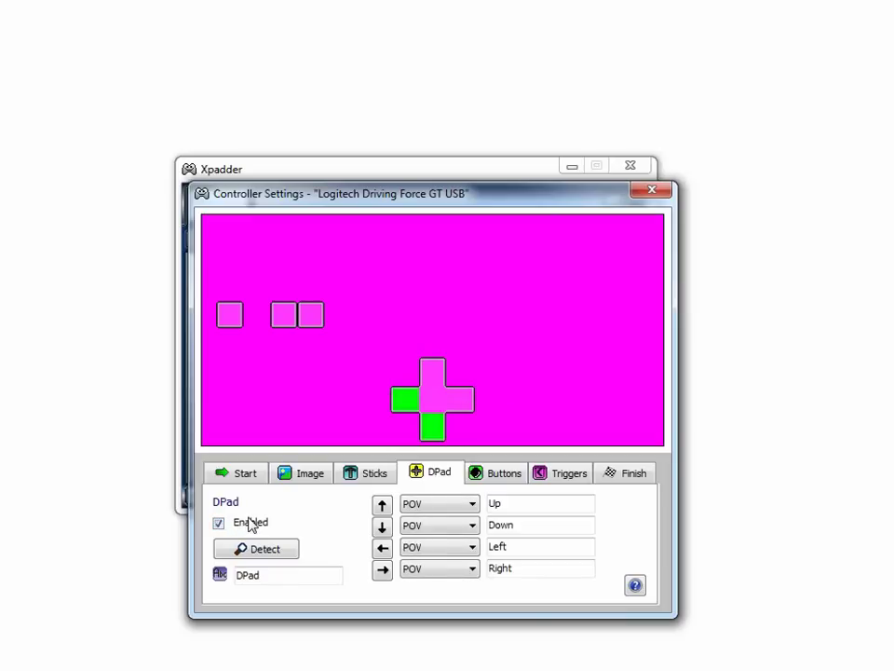
click(654, 193)
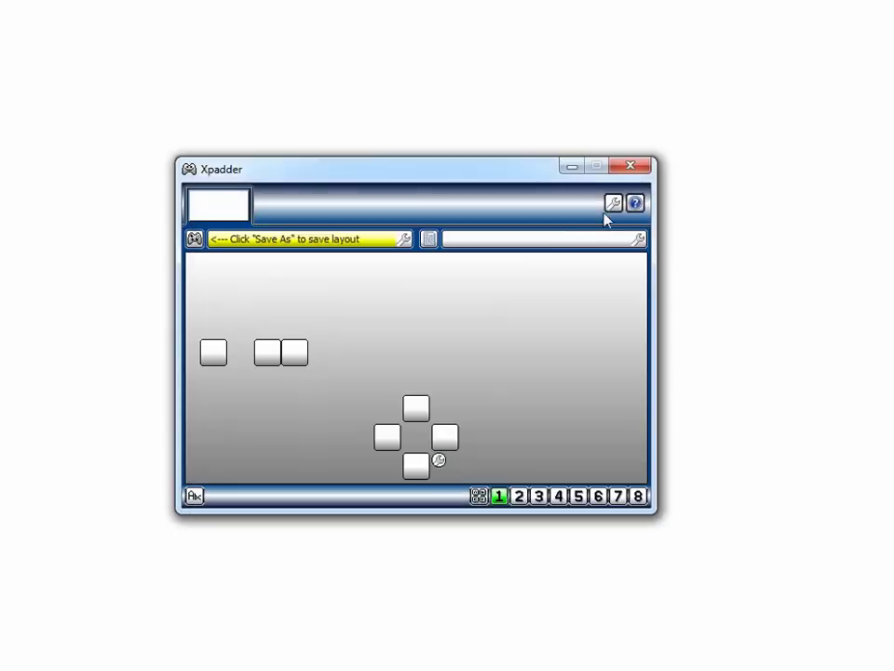
Step: Give button 1 an advanced sequence of Up-arrow presses with auto-added 0.40-second pauses
click(213, 363)
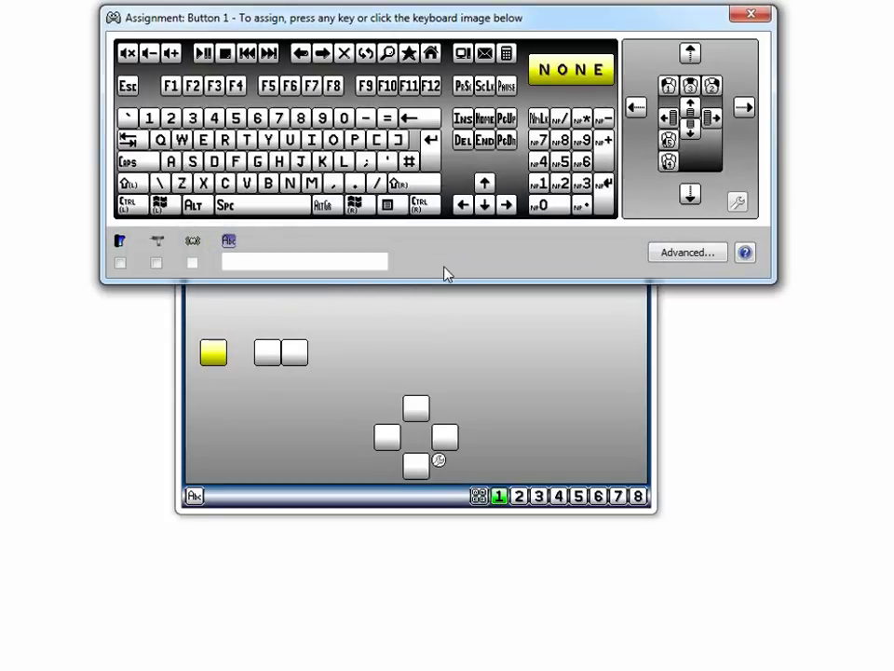
click(714, 256)
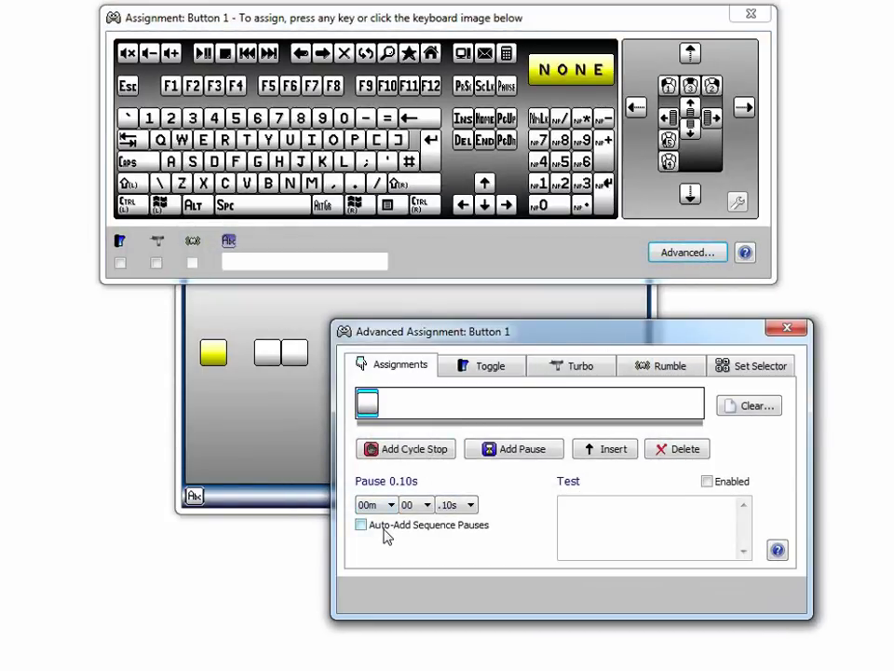
click(382, 528)
click(470, 504)
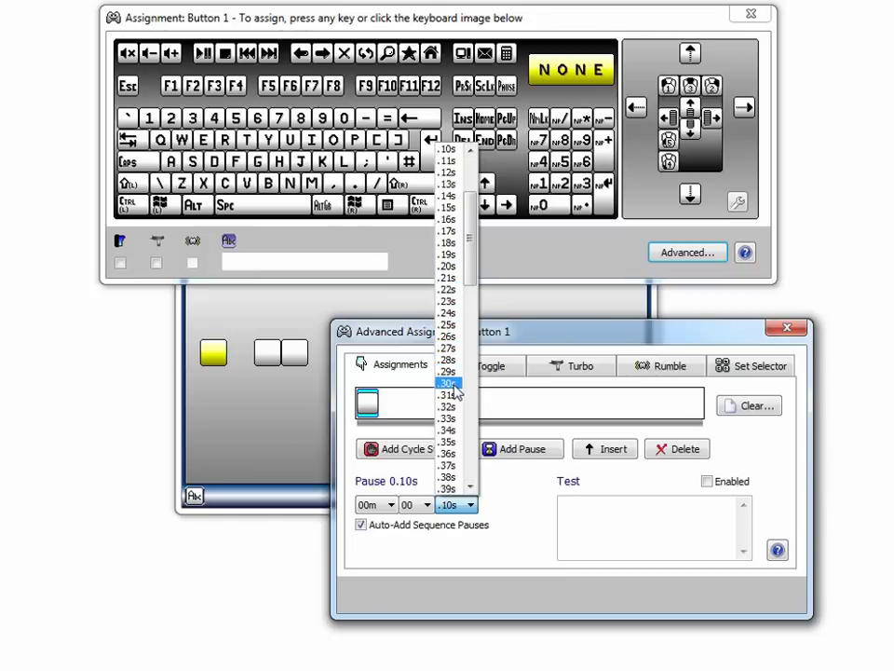
drag(474, 266, 475, 300)
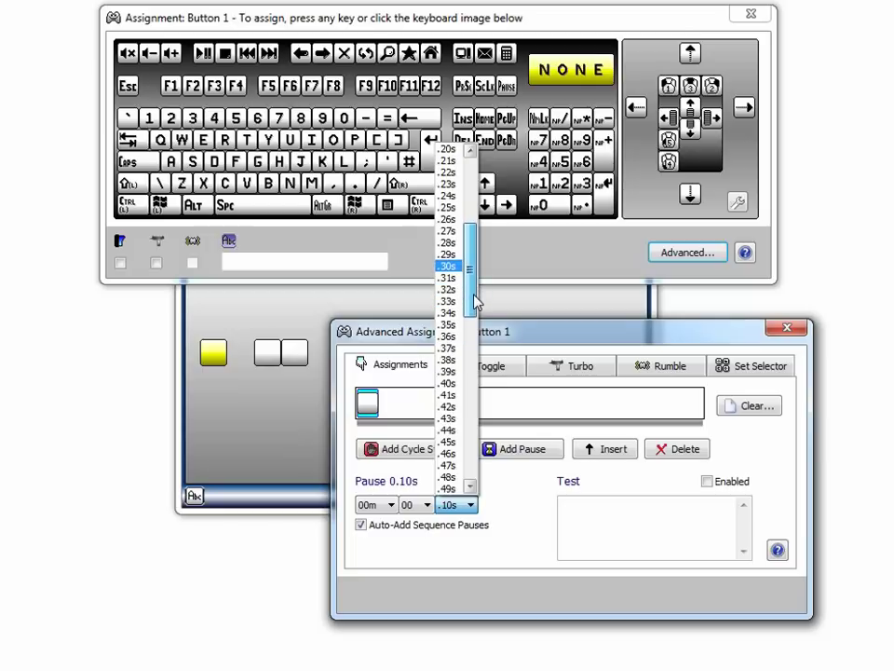
click(448, 383)
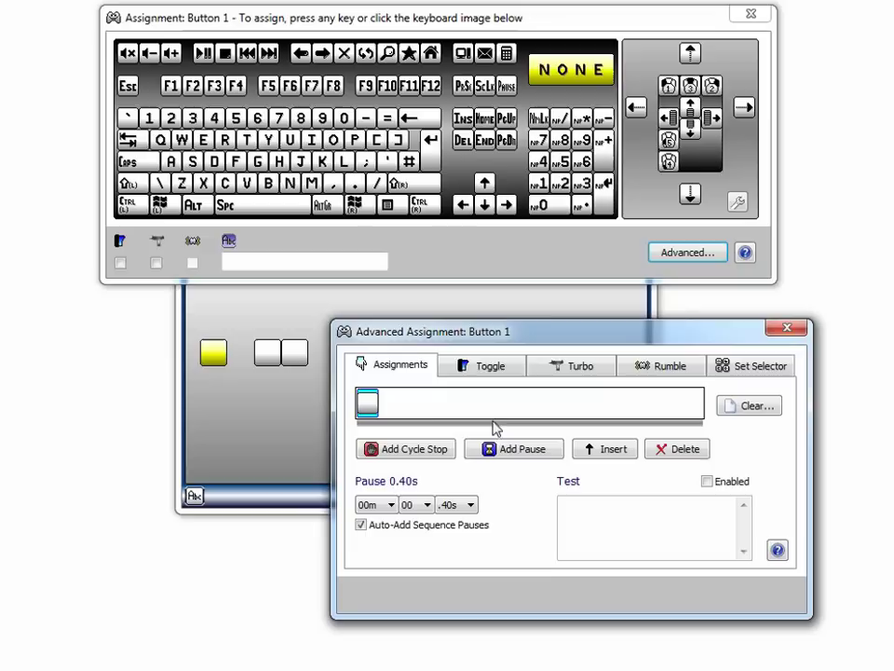
click(369, 410)
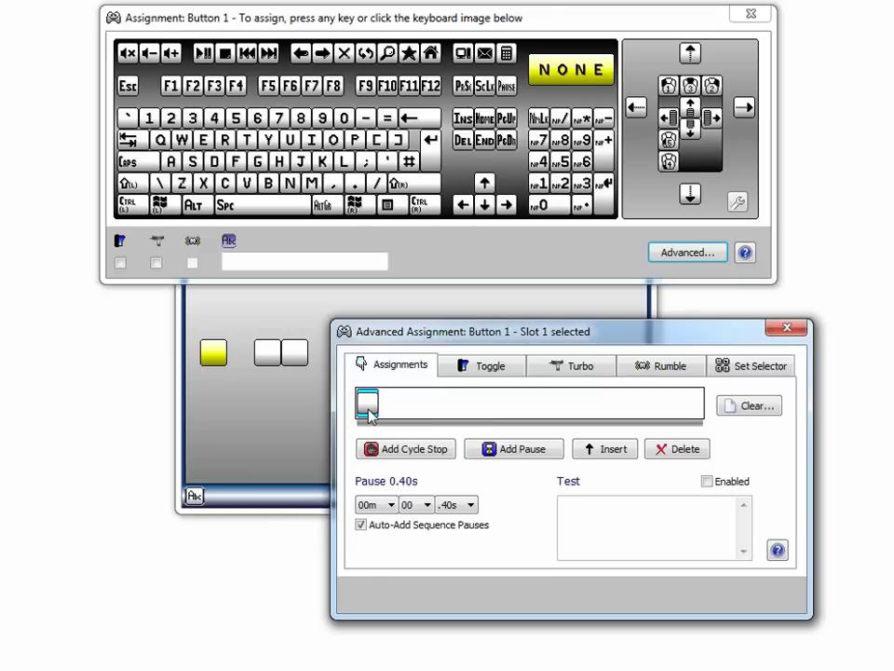
key(Up)
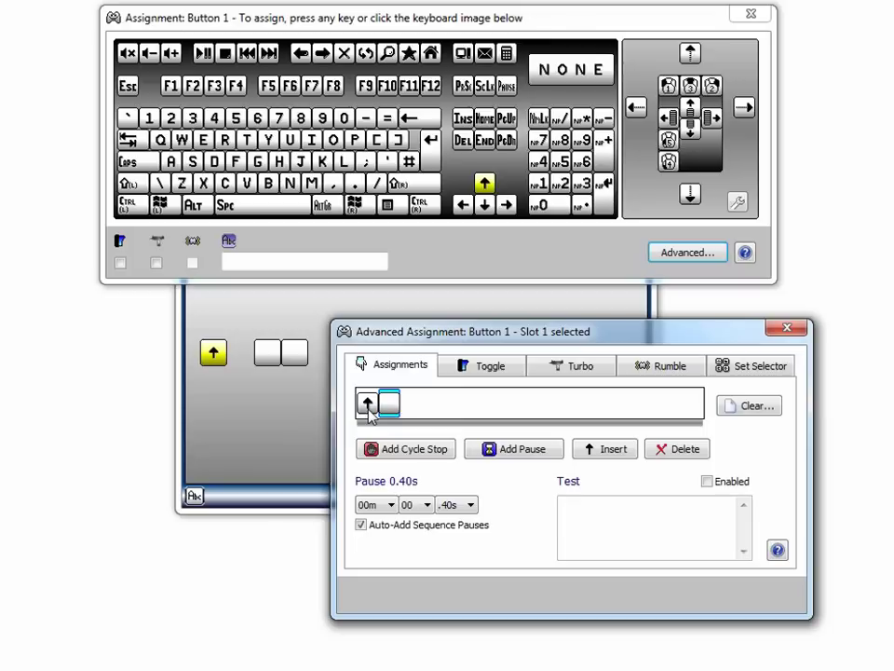
key(Up)
key(Up)
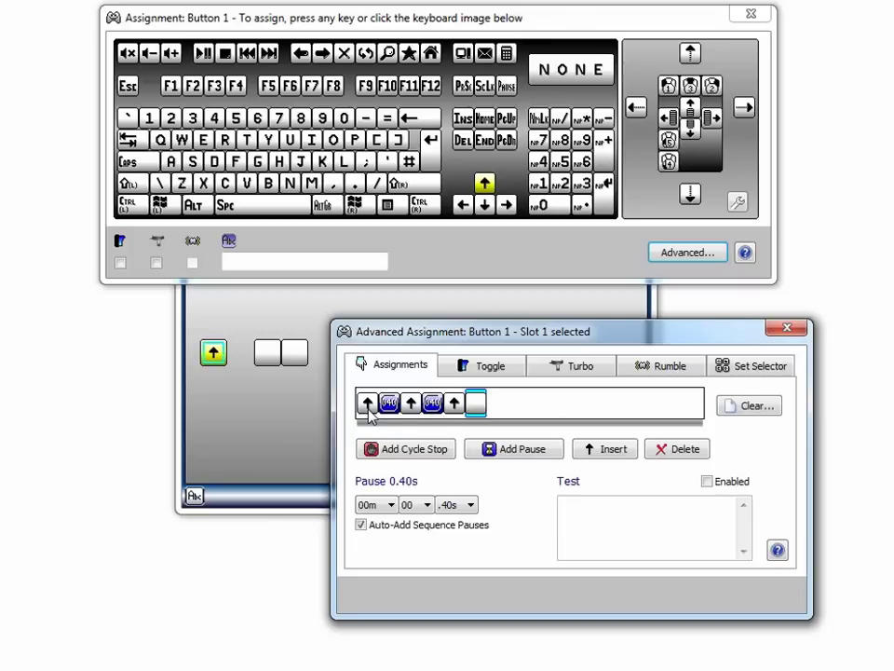
click(788, 332)
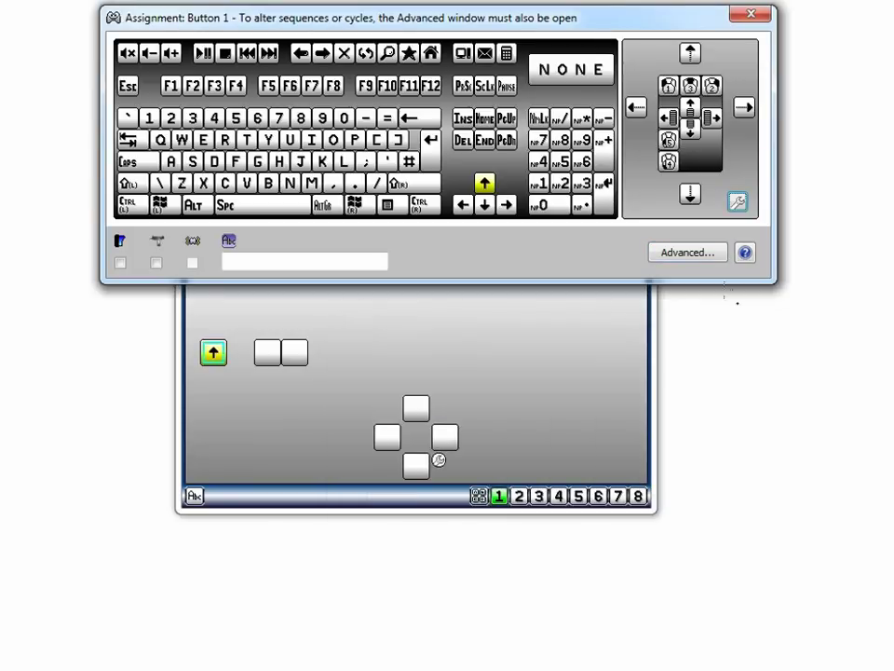
Step: Open Button 3's advanced sequence editor with auto-added pauses of 0.40 seconds
click(751, 12)
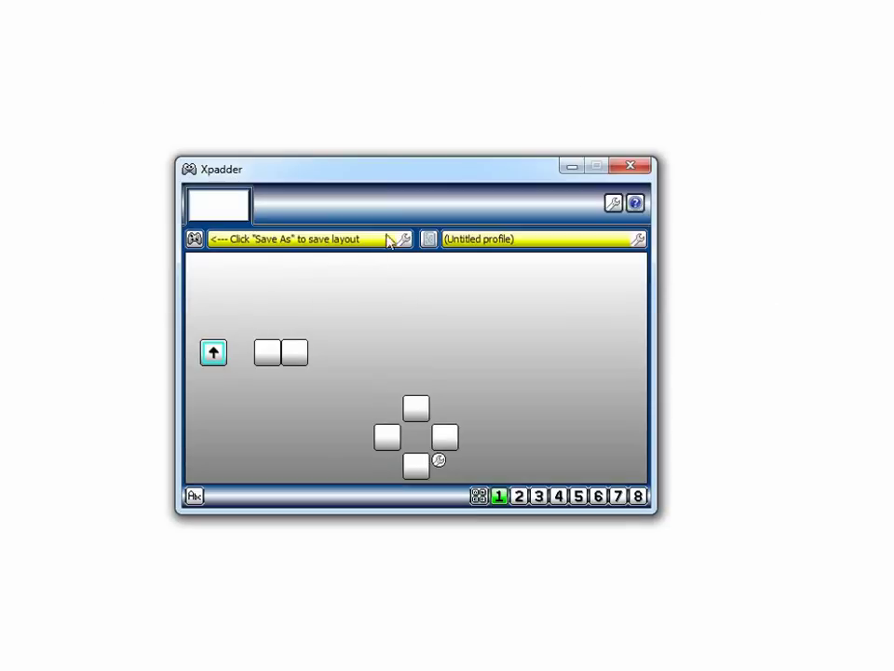
click(268, 352)
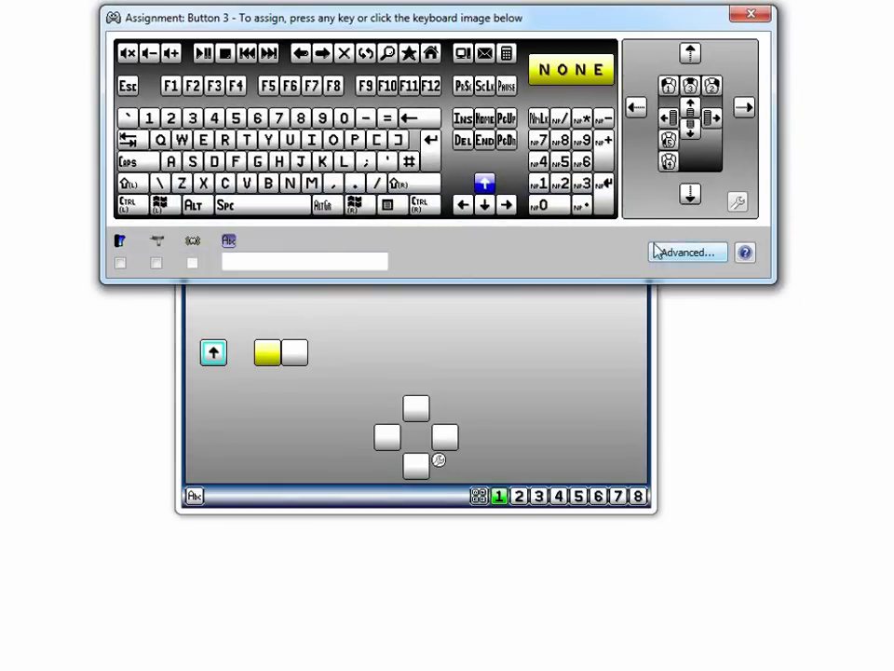
click(688, 253)
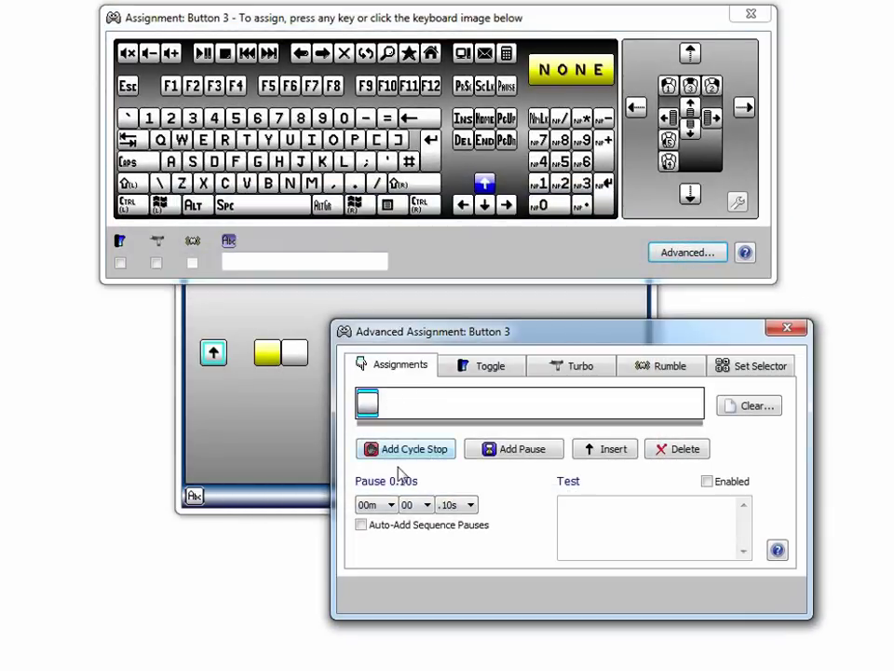
click(377, 527)
click(468, 505)
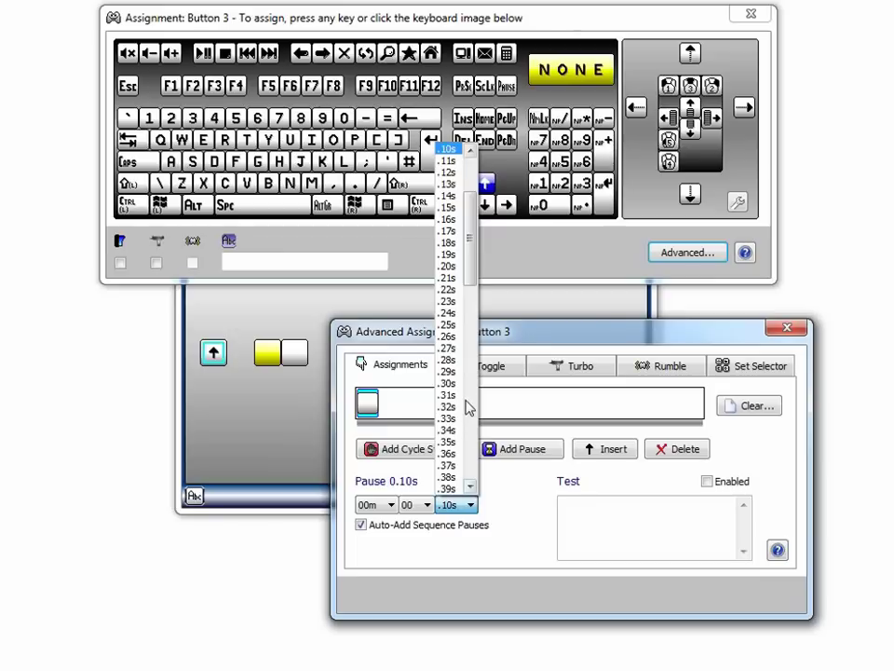
scroll(454, 452, down, 1)
click(454, 463)
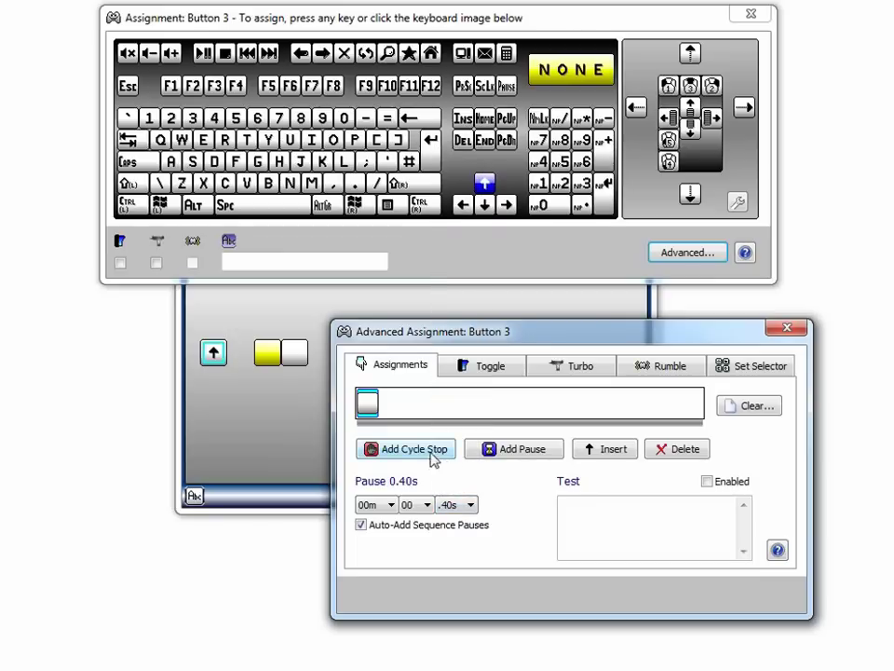
Step: Fill Button 3's sequence with Up, Up, Right arrow presses
click(370, 416)
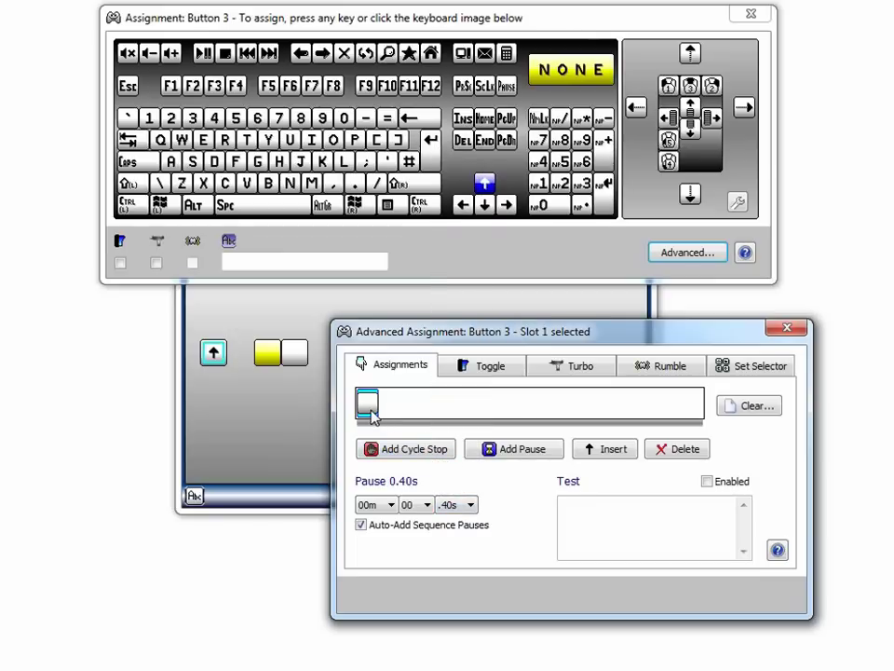
key(Up)
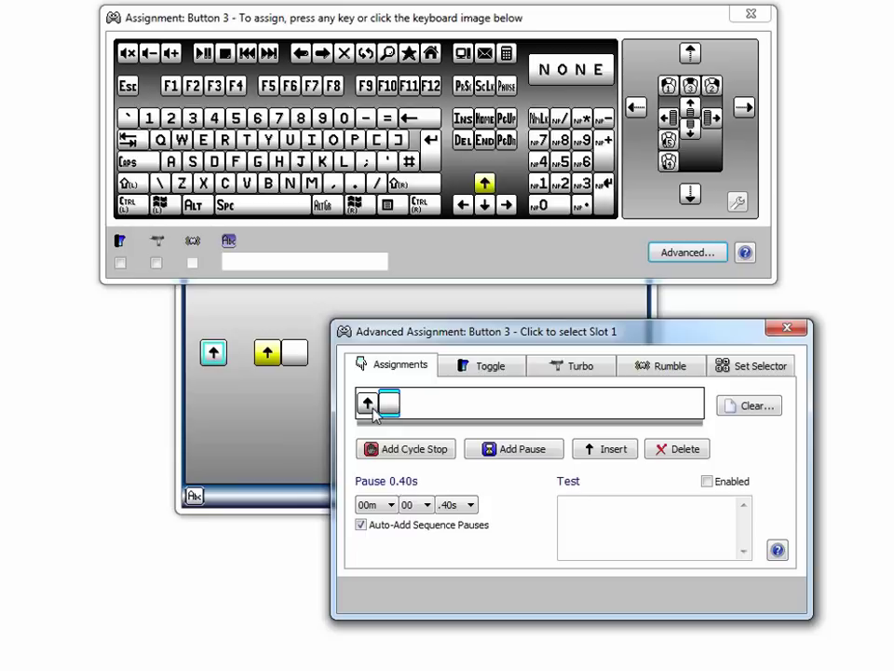
key(Up)
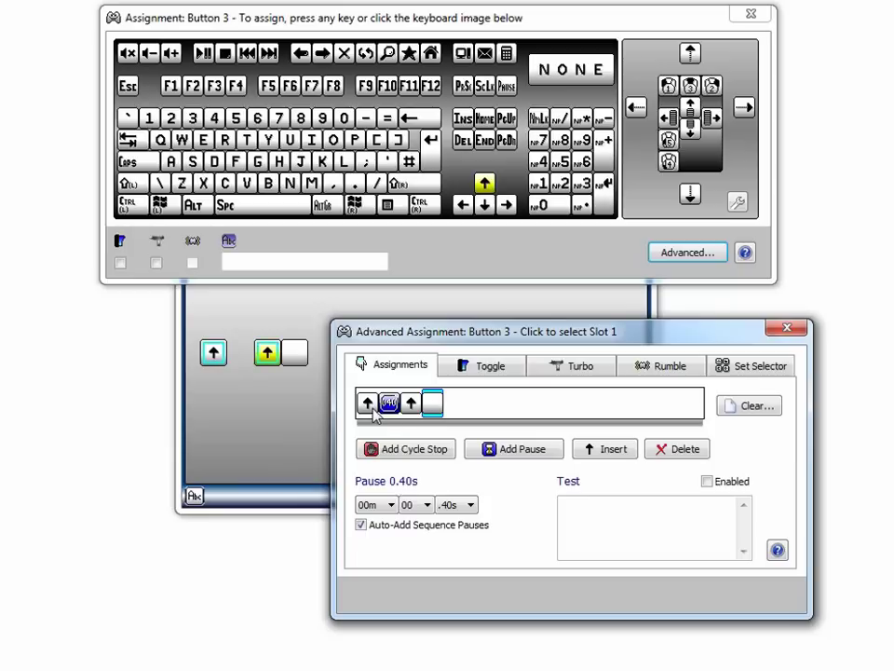
key(Right)
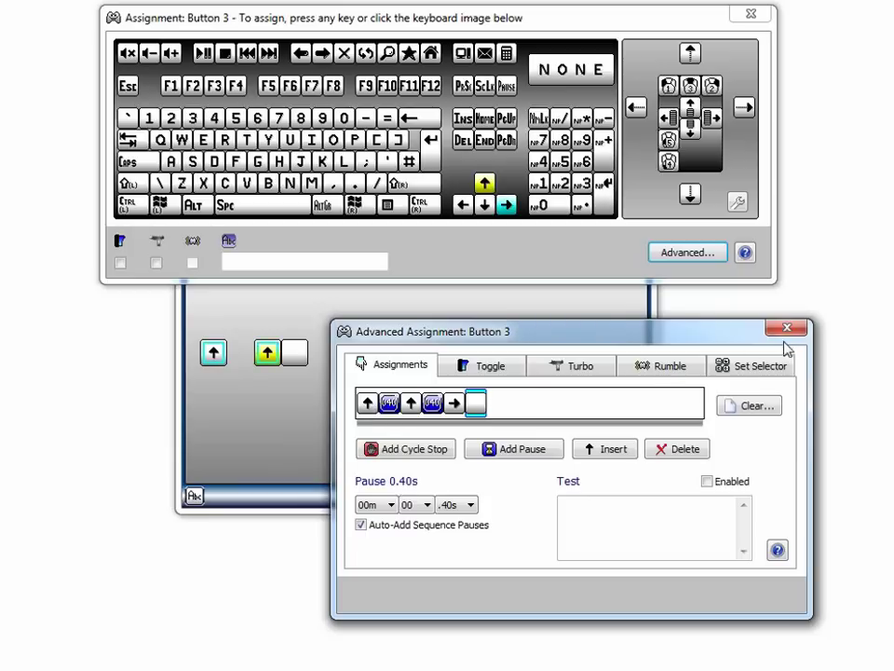
click(788, 330)
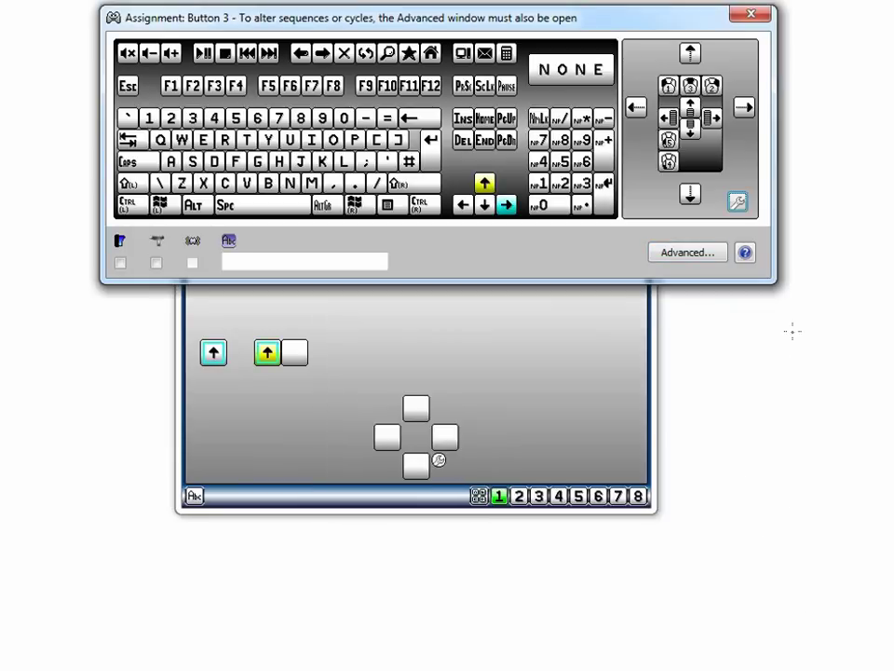
Step: Open Button 4's advanced sequence editor with auto-added pauses of 0.40 seconds
click(751, 14)
click(296, 354)
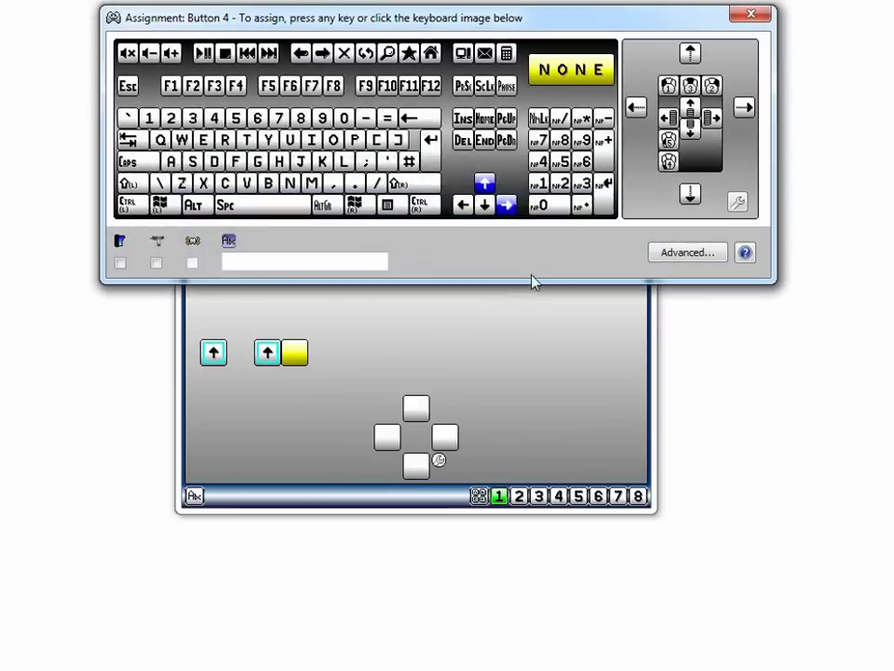
click(680, 253)
click(403, 524)
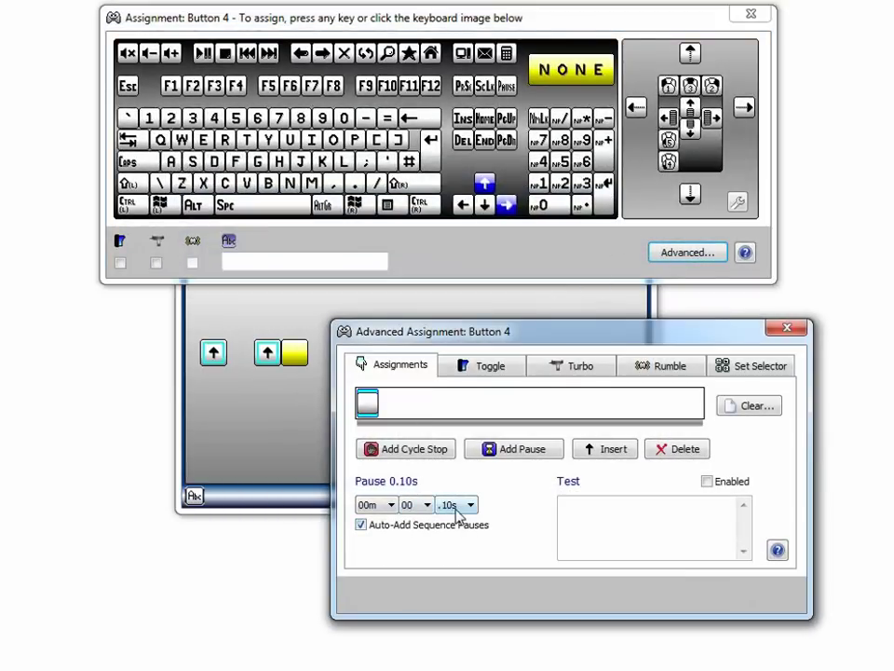
click(471, 504)
scroll(461, 483, down, 1)
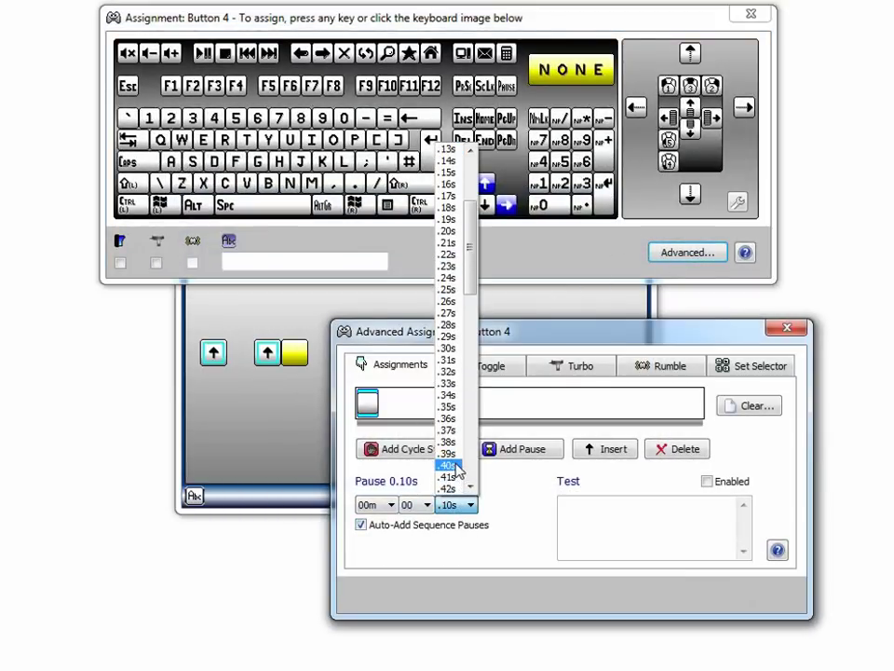
click(447, 465)
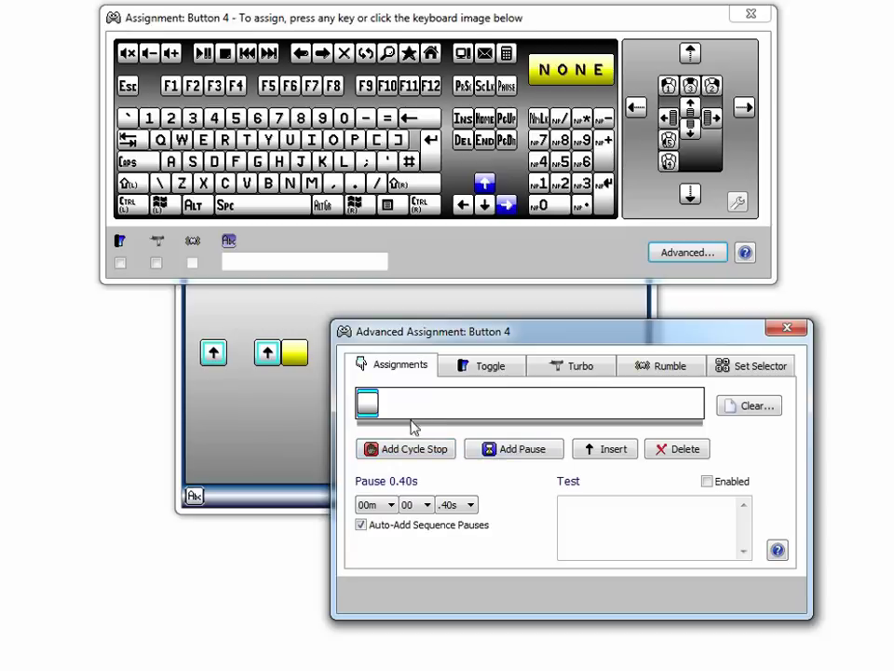
Step: Fill Button 4's sequence with Up, Up, Down arrow presses
click(370, 410)
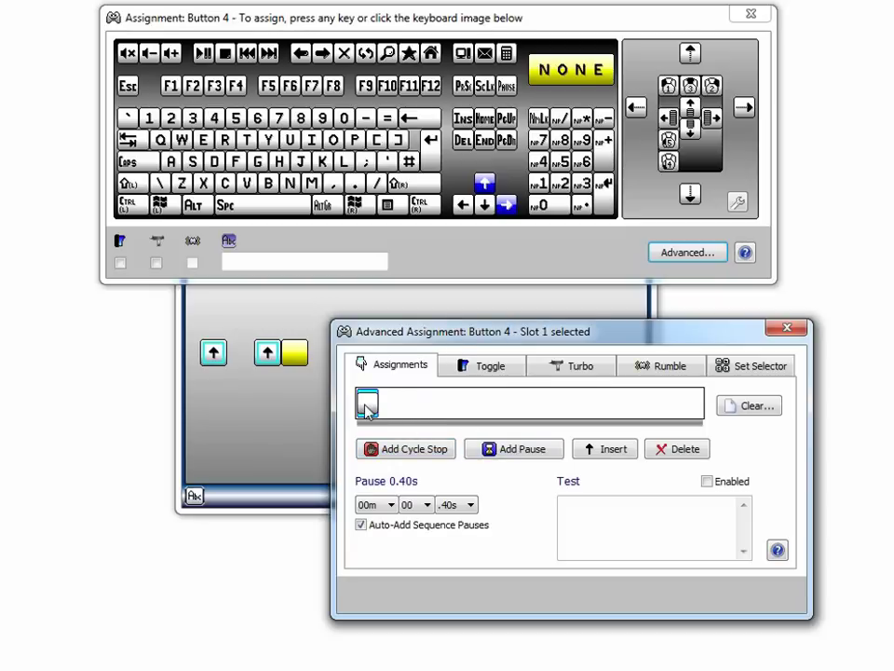
key(Up)
key(Up)
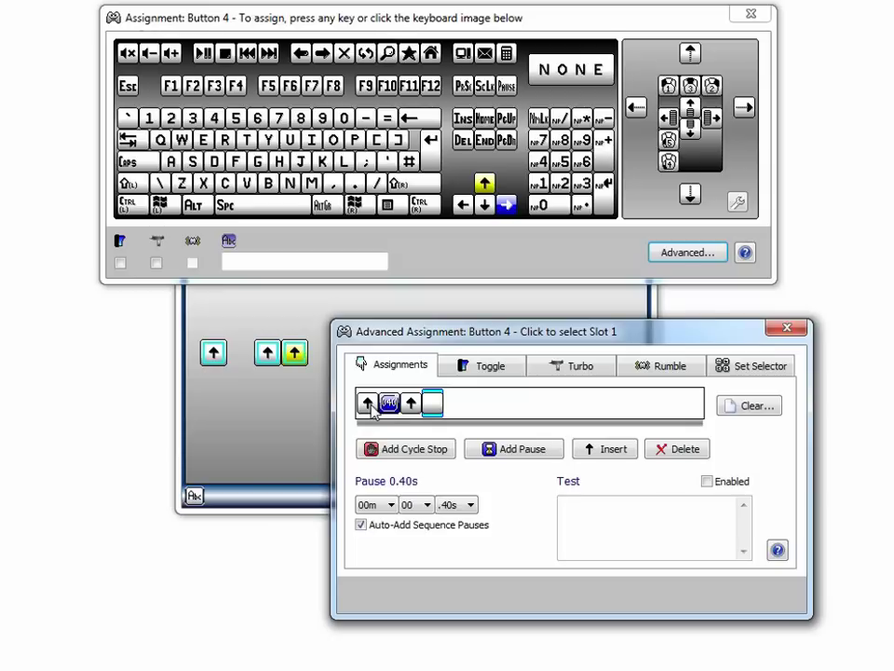
key(Down)
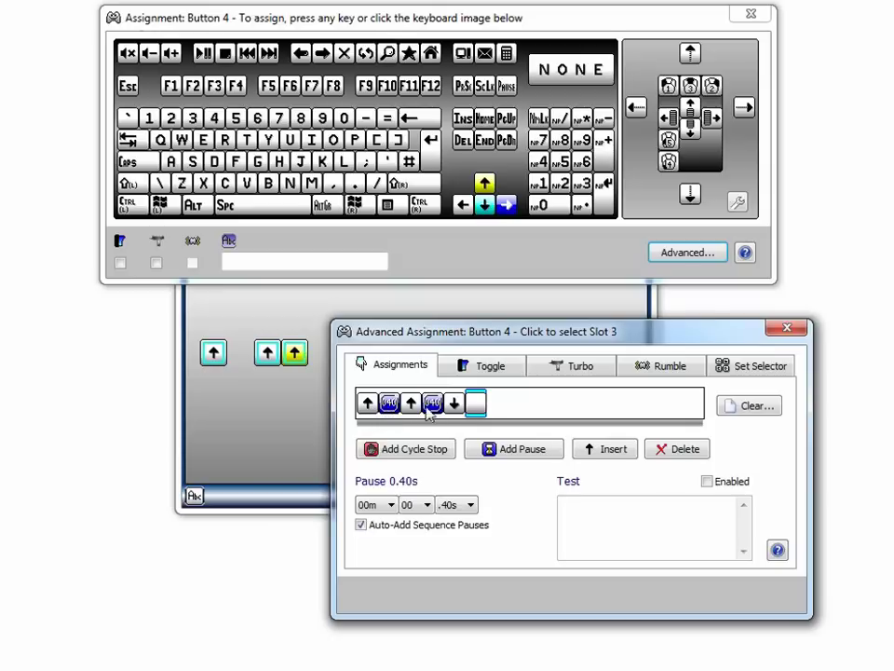
click(782, 336)
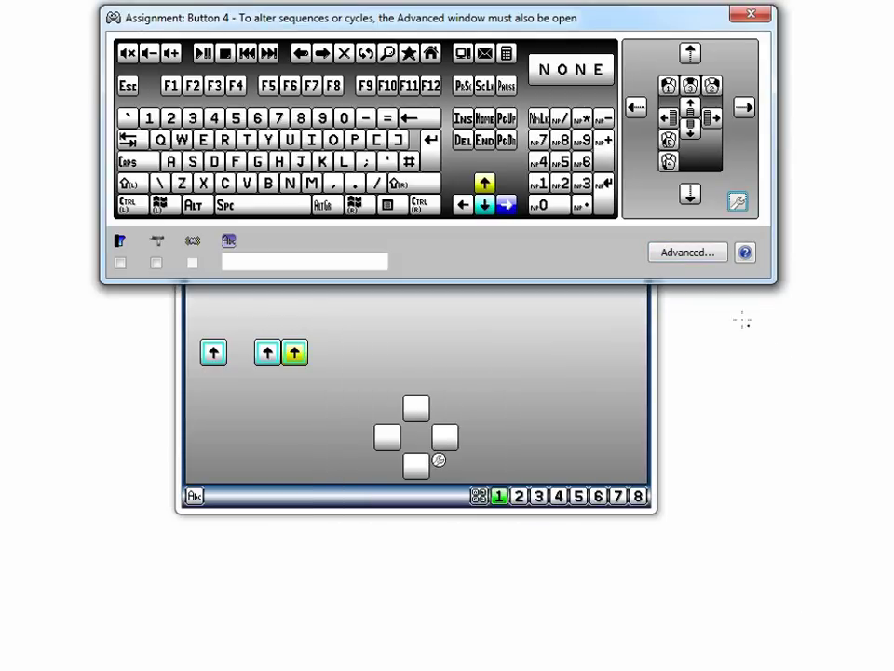
Step: Assign the Up, Right, Down and Left arrow keys to the matching D-pad directions
click(752, 16)
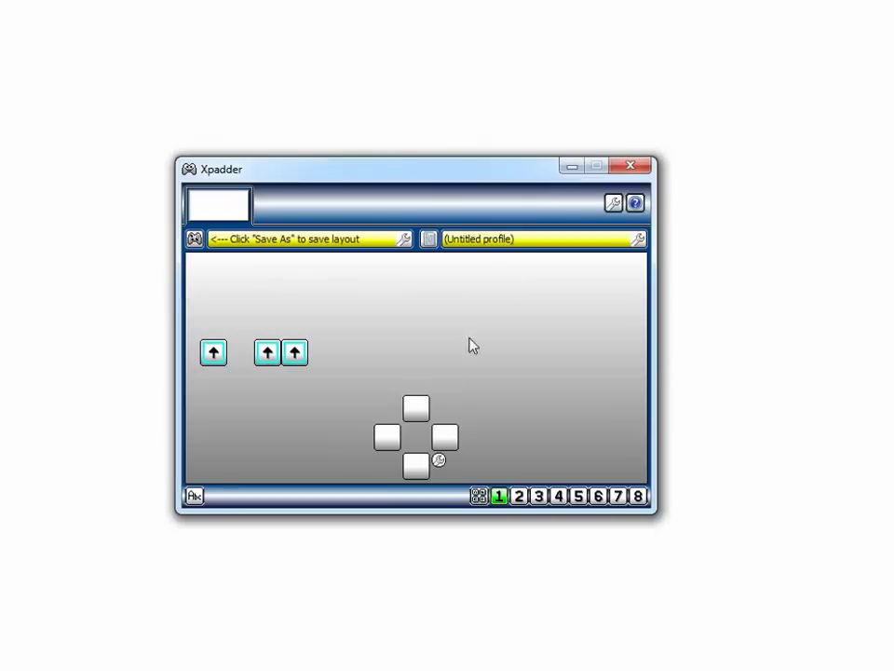
click(419, 416)
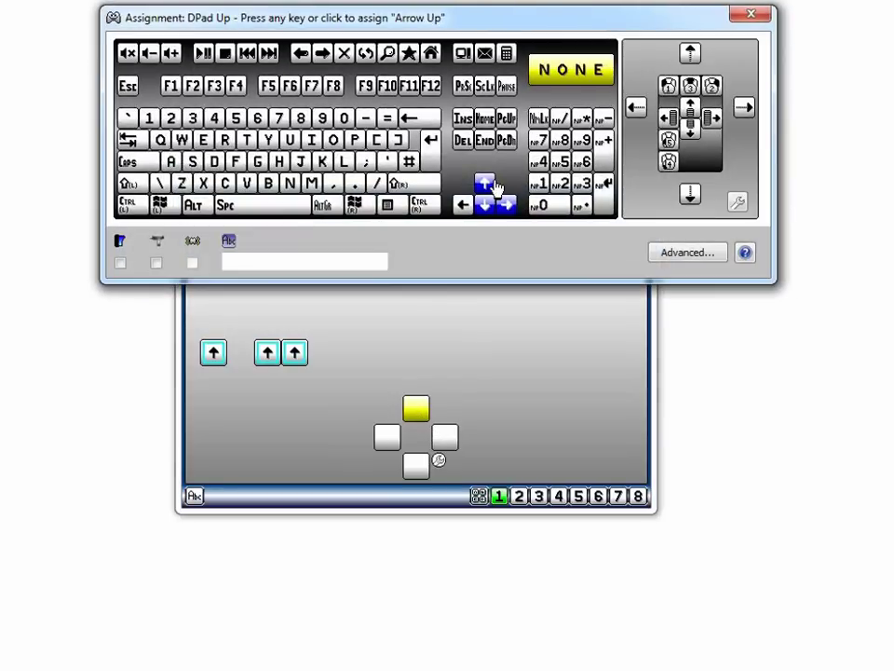
click(491, 189)
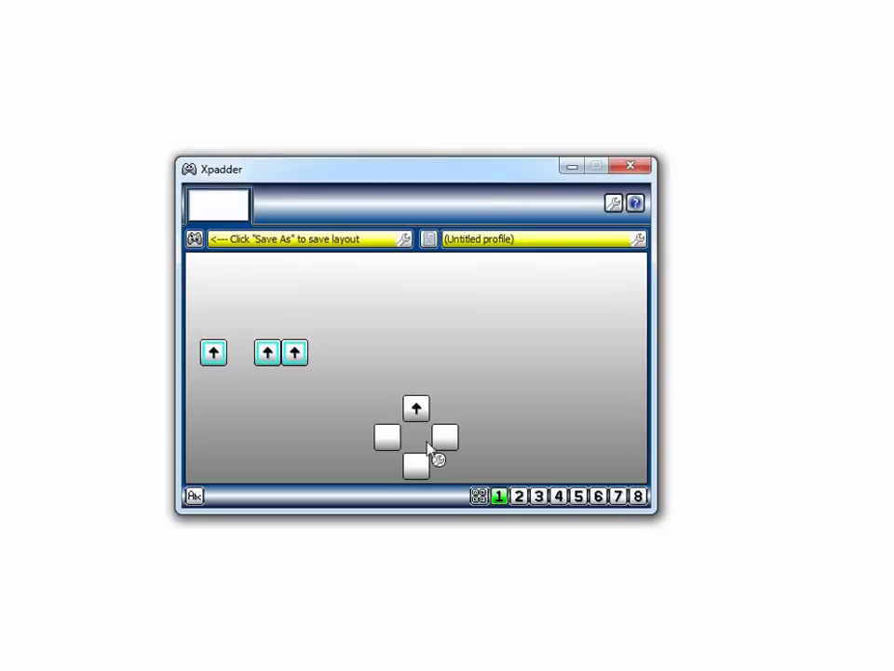
click(445, 440)
key(Right)
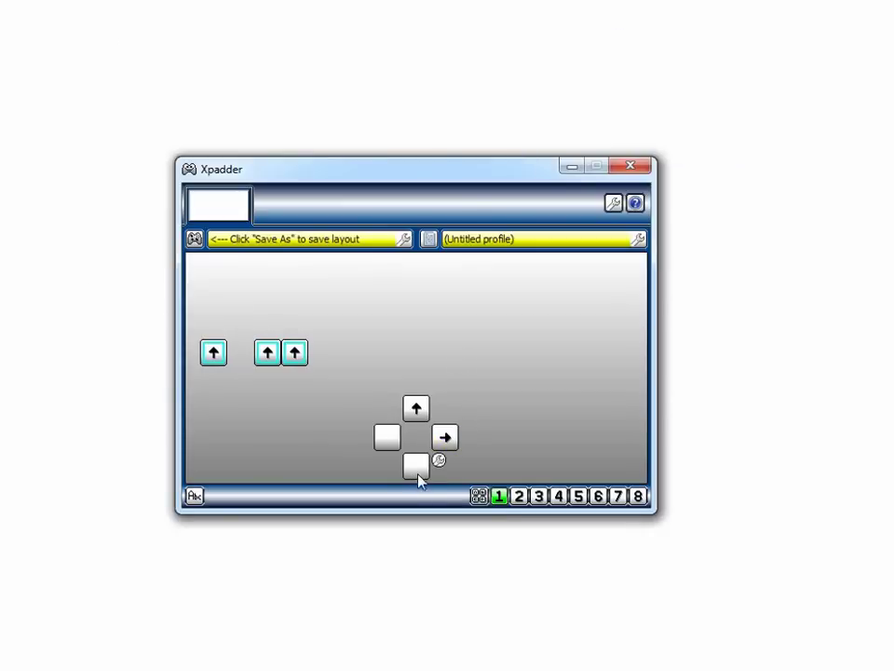
click(417, 471)
click(486, 206)
click(385, 445)
click(463, 202)
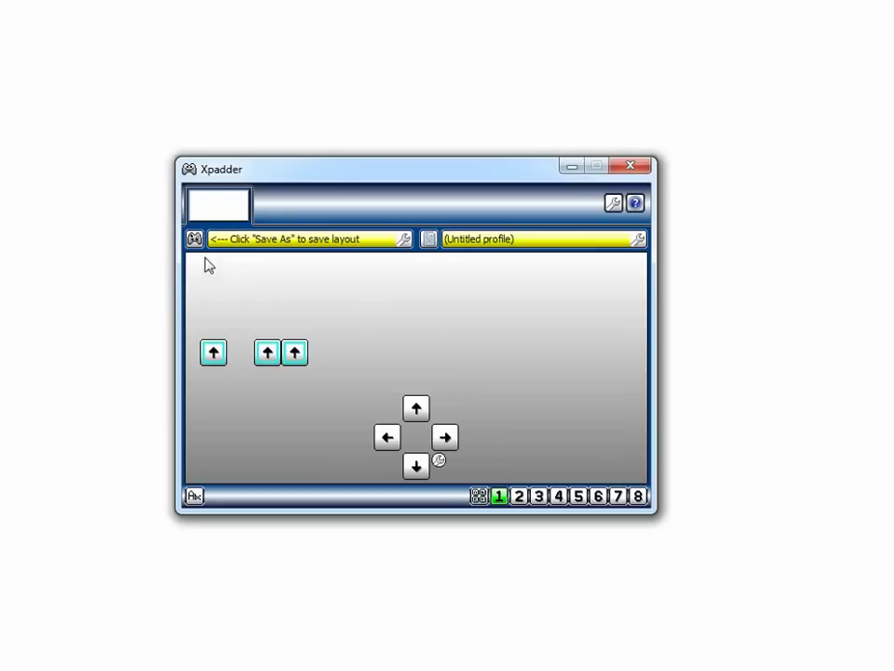
click(194, 239)
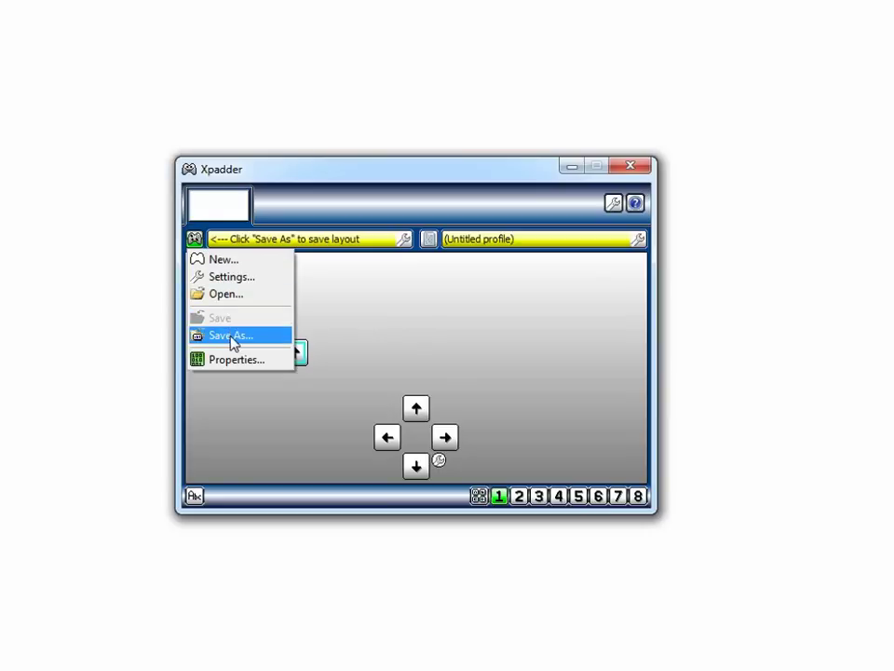
click(428, 240)
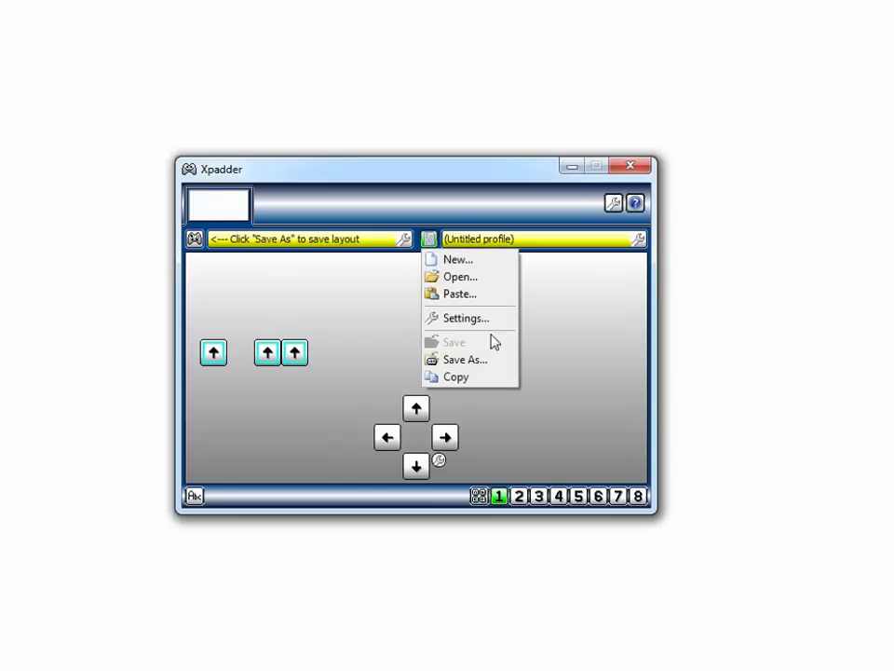
click(517, 177)
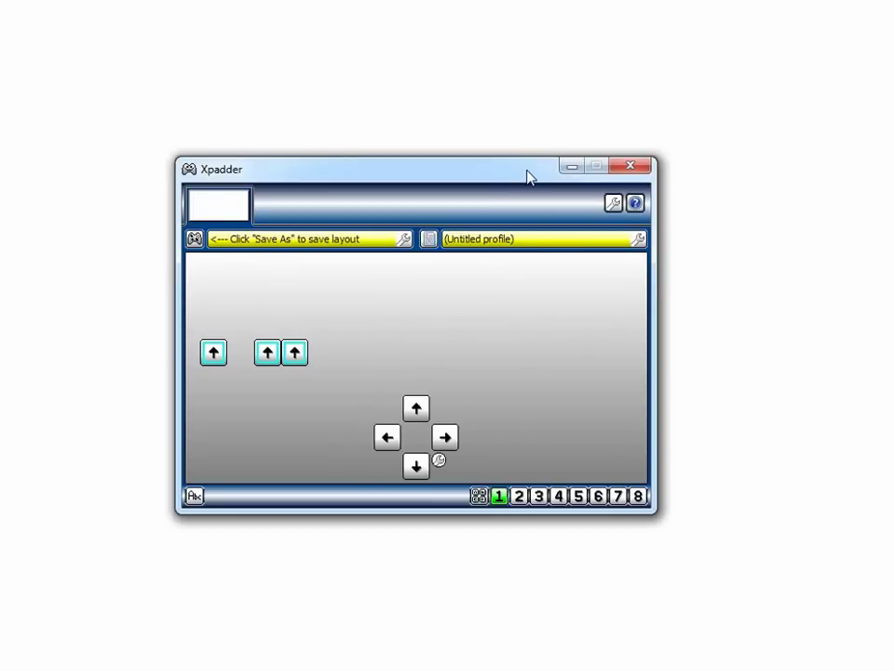